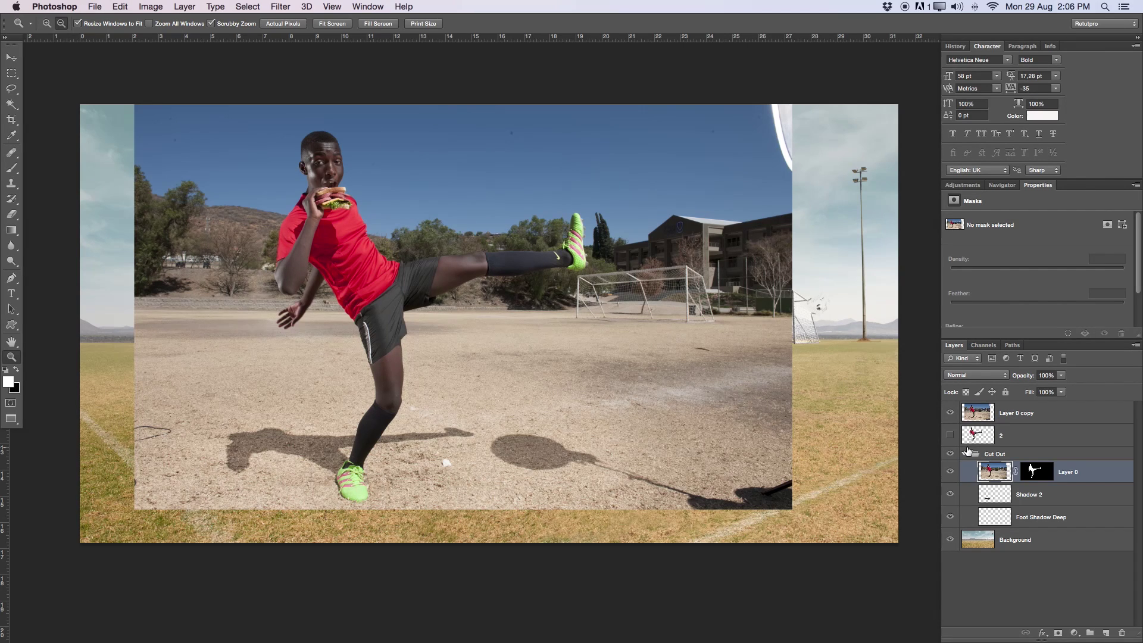
Compare the original photo, bare background and cut-out player by toggling visibility of Layer 0 copy, the Cut Out group and layer 2.
left_click(950, 413)
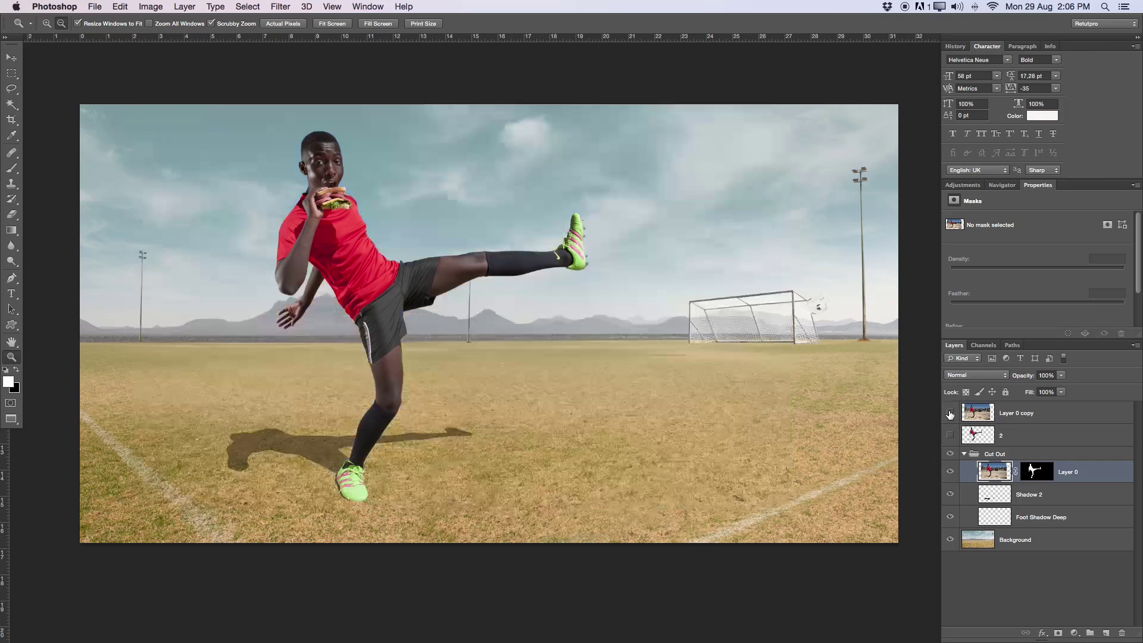
left_click(951, 413)
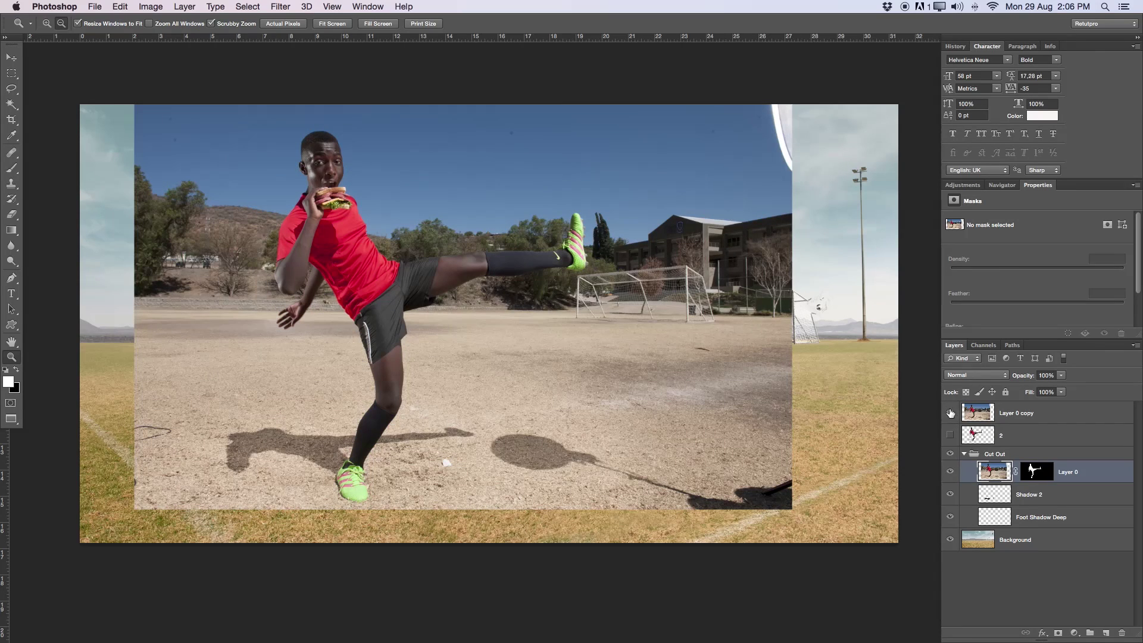
left_click(951, 454)
left_click(950, 413)
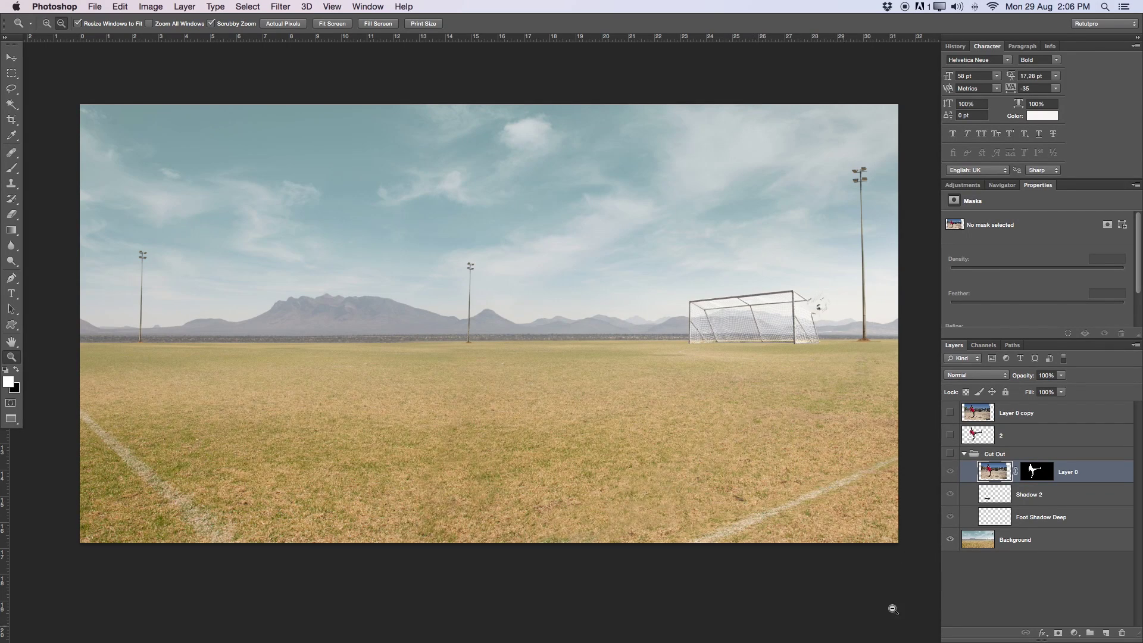
left_click(951, 414)
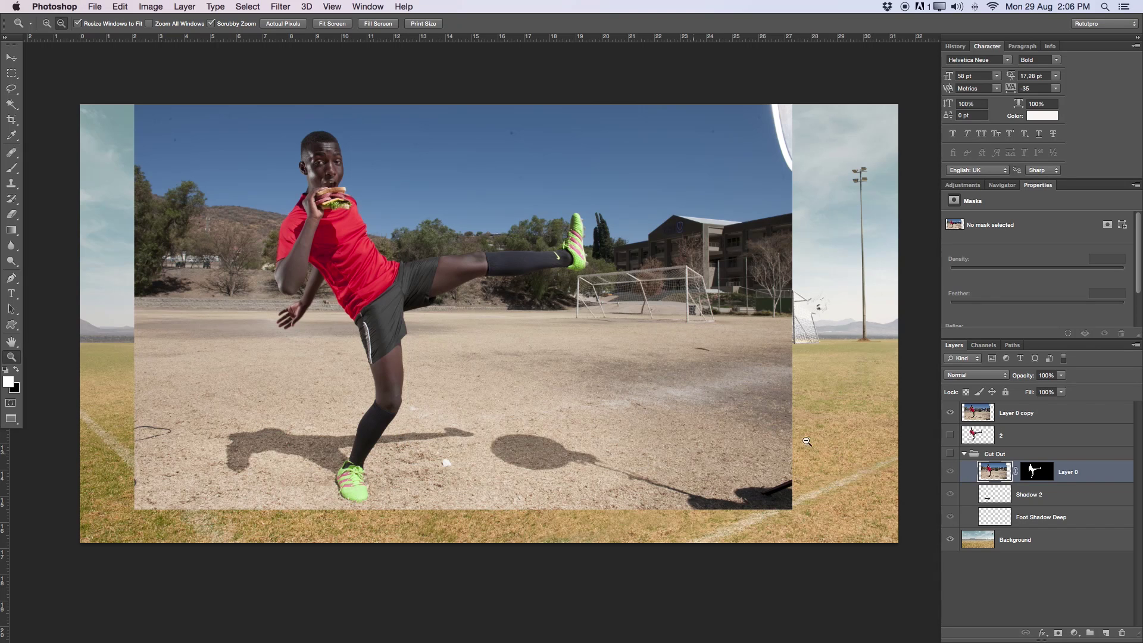
left_click(951, 412)
left_click(951, 435)
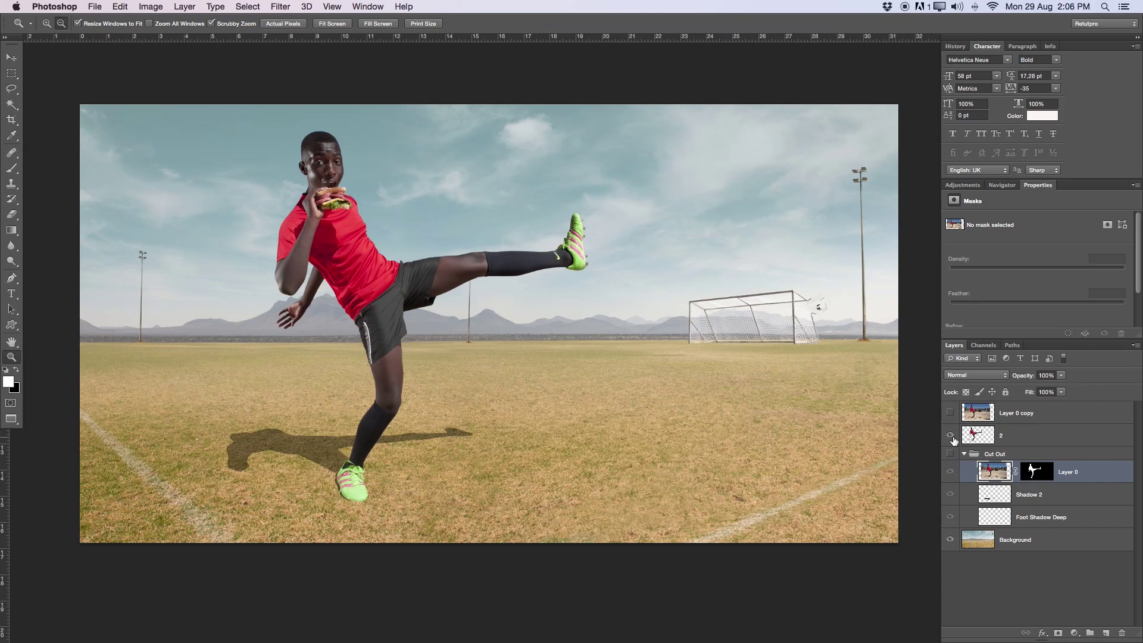
left_click(951, 436)
Show the Cut Out group and hide its Shadow 2 and Foot Shadow Deep layers, checking against the original photo.
left_click(951, 454)
left_click(950, 494)
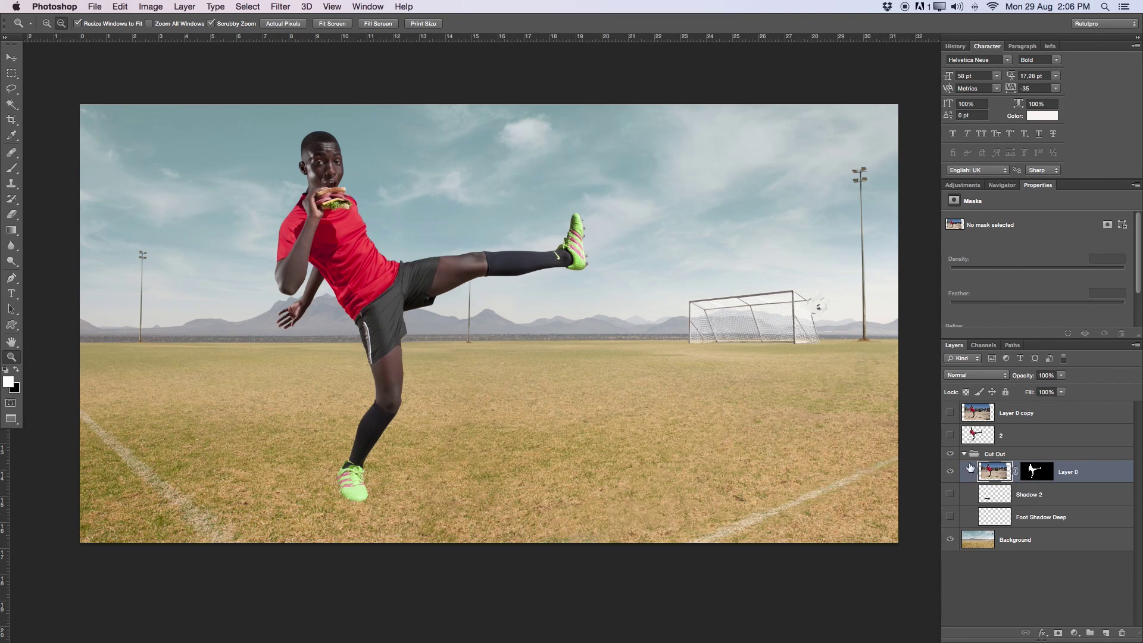
left_click(951, 413)
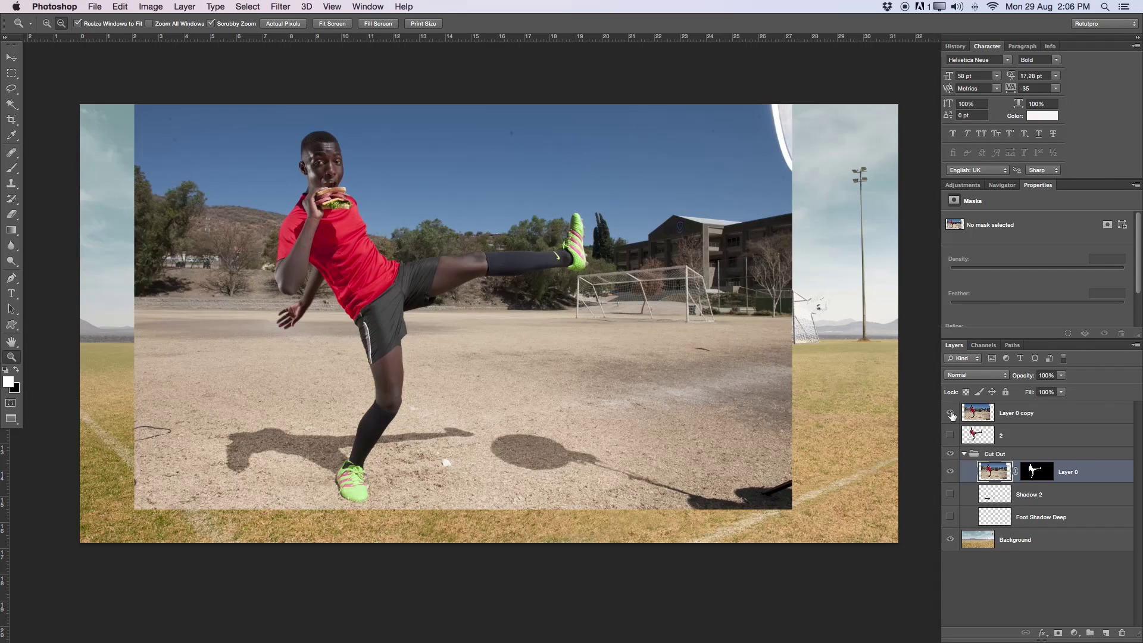
left_click(951, 413)
left_click(951, 494)
left_click(951, 517)
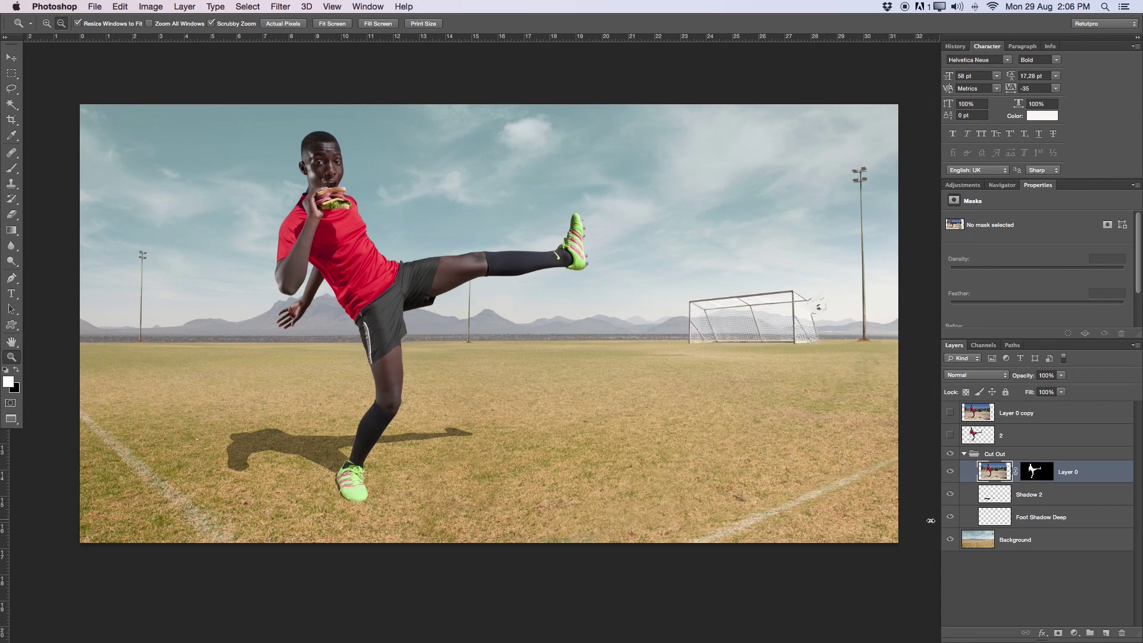
left_click(950, 517)
left_click(951, 494)
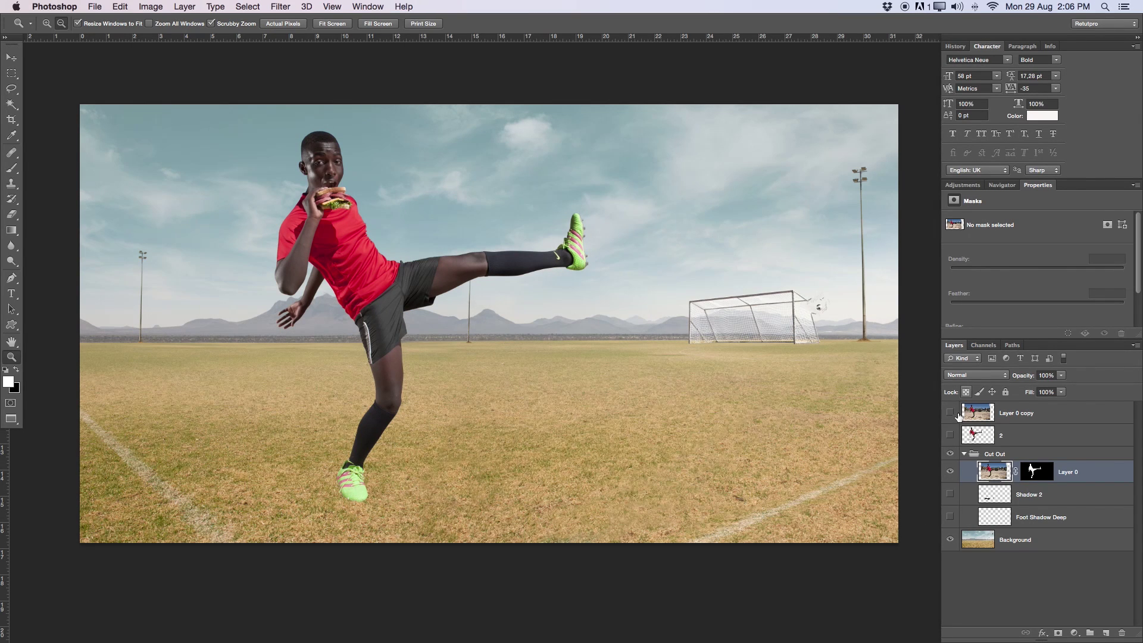
Examine the player's ground shadow and standing shoe up close in the original photo on Layer 0 copy, comparing with the cut-out.
left_click(951, 413)
left_click(976, 413)
left_click_drag(276, 450, 539, 313)
left_click_drag(499, 427, 507, 433)
left_click_drag(386, 461, 550, 309)
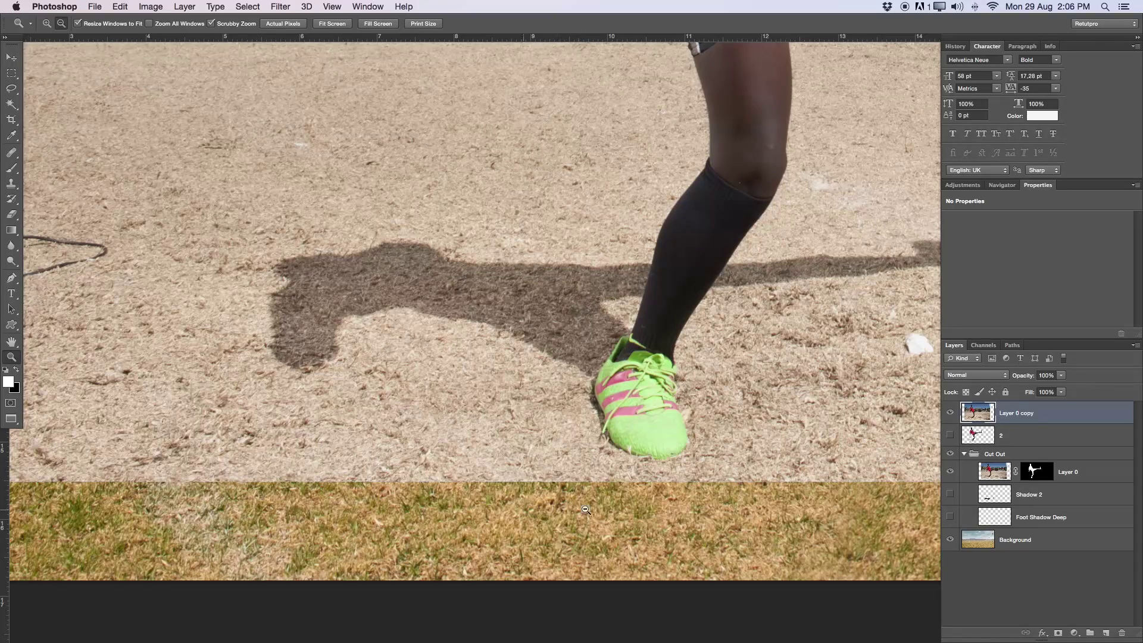
left_click(951, 413)
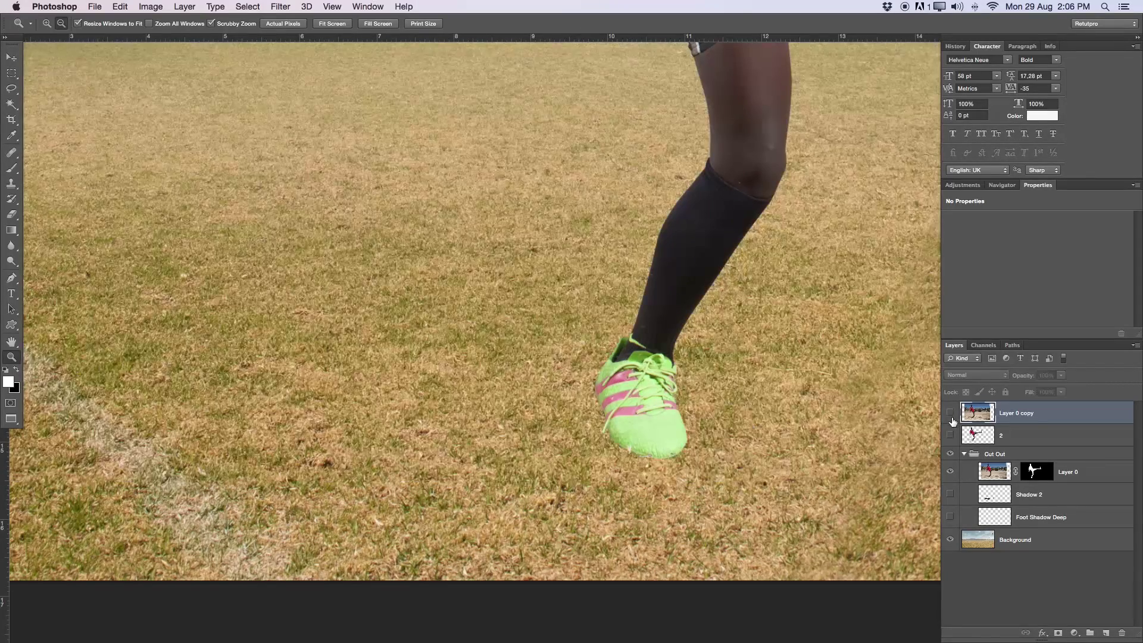
left_click(951, 413)
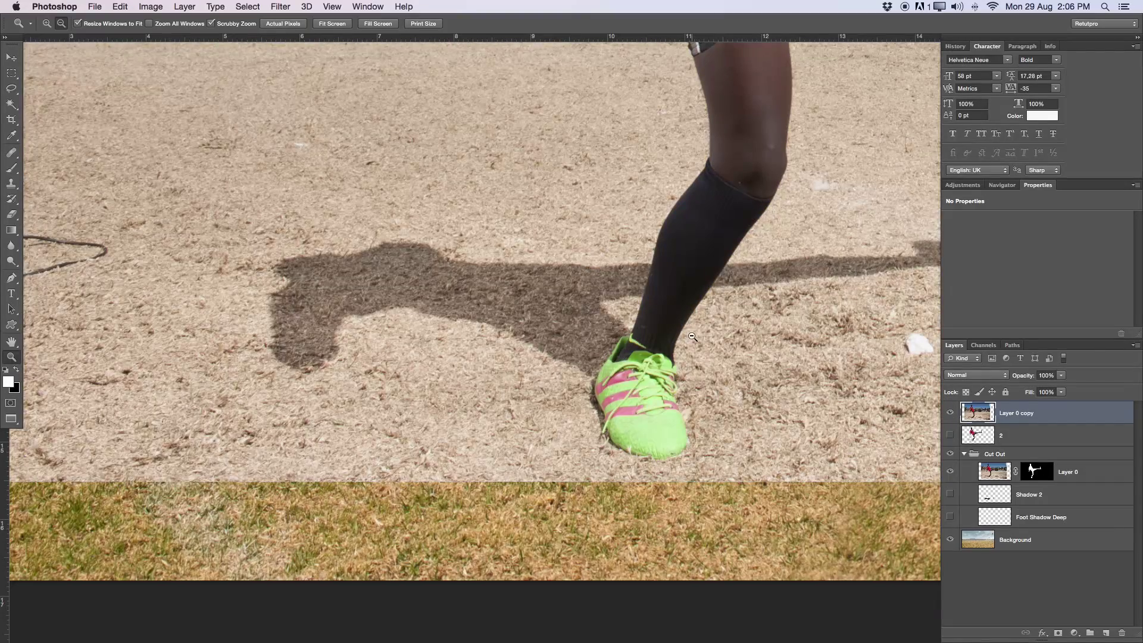
left_click_drag(695, 340, 612, 332)
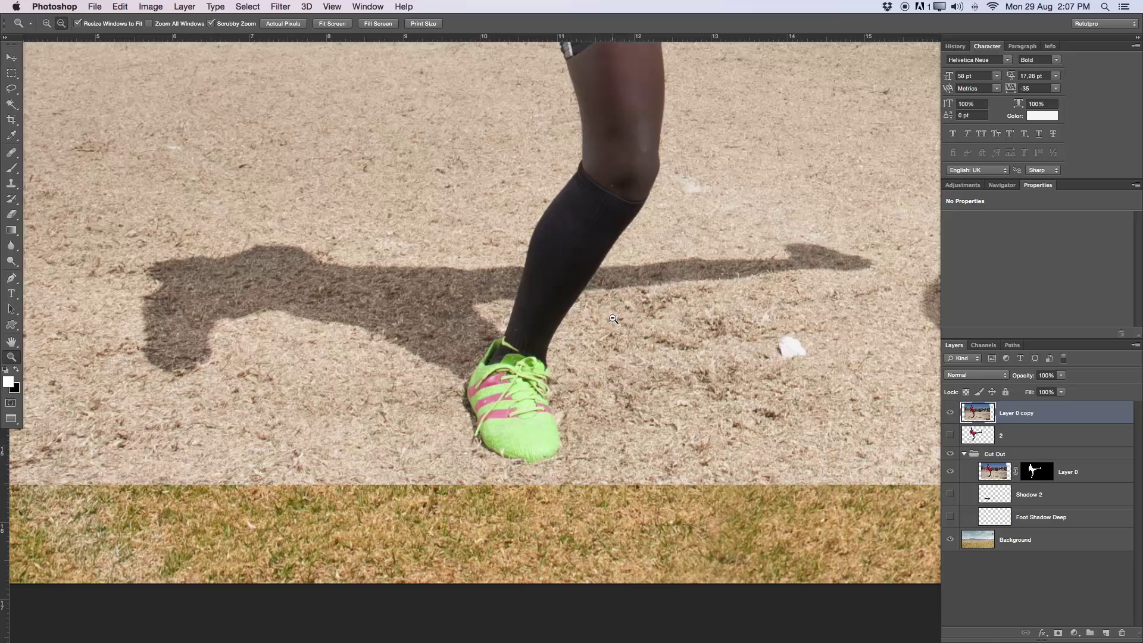
left_click_drag(612, 318, 602, 317)
left_click(950, 413)
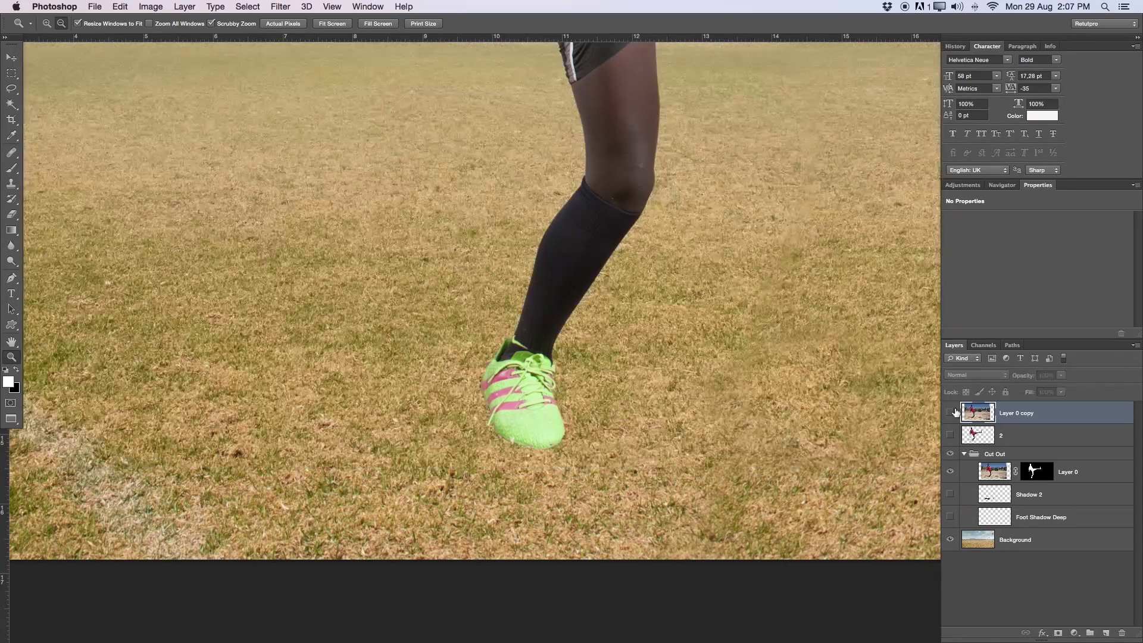
Disable the layer mask on Layer 0 in the Cut Out group.
left_click(959, 455)
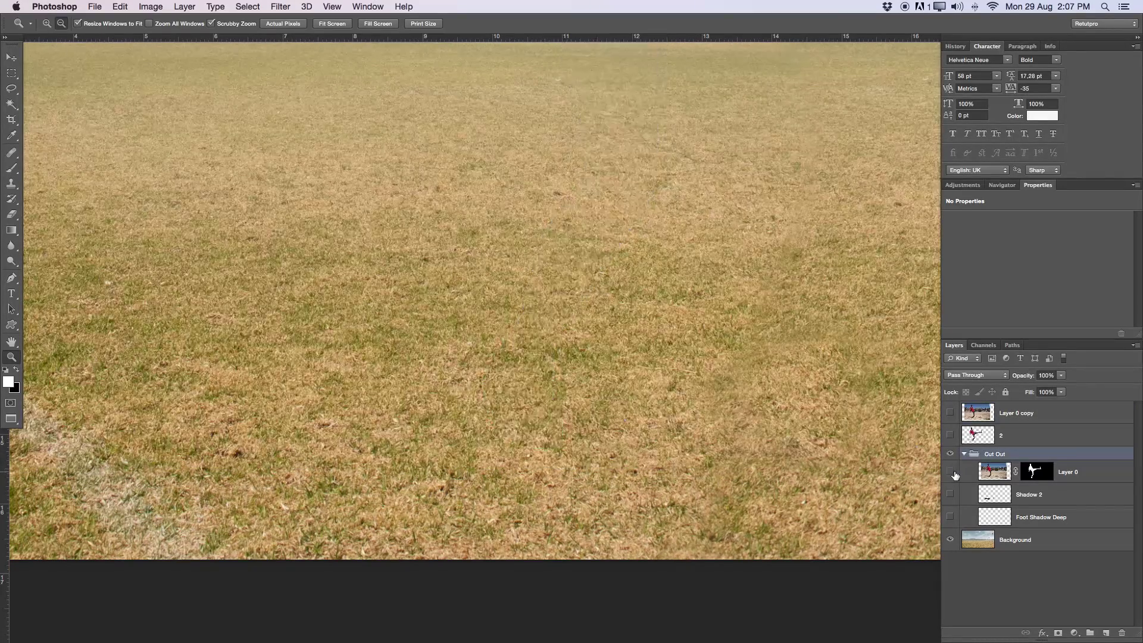
left_click_drag(558, 338, 499, 334)
left_click_drag(577, 291, 550, 330)
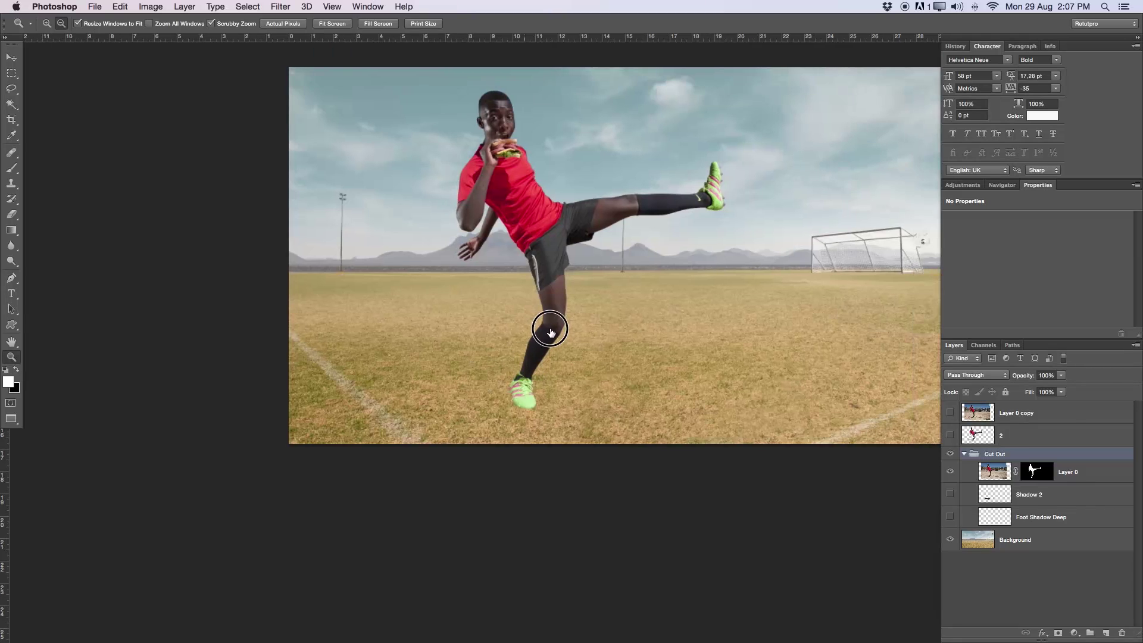
left_click(1039, 477)
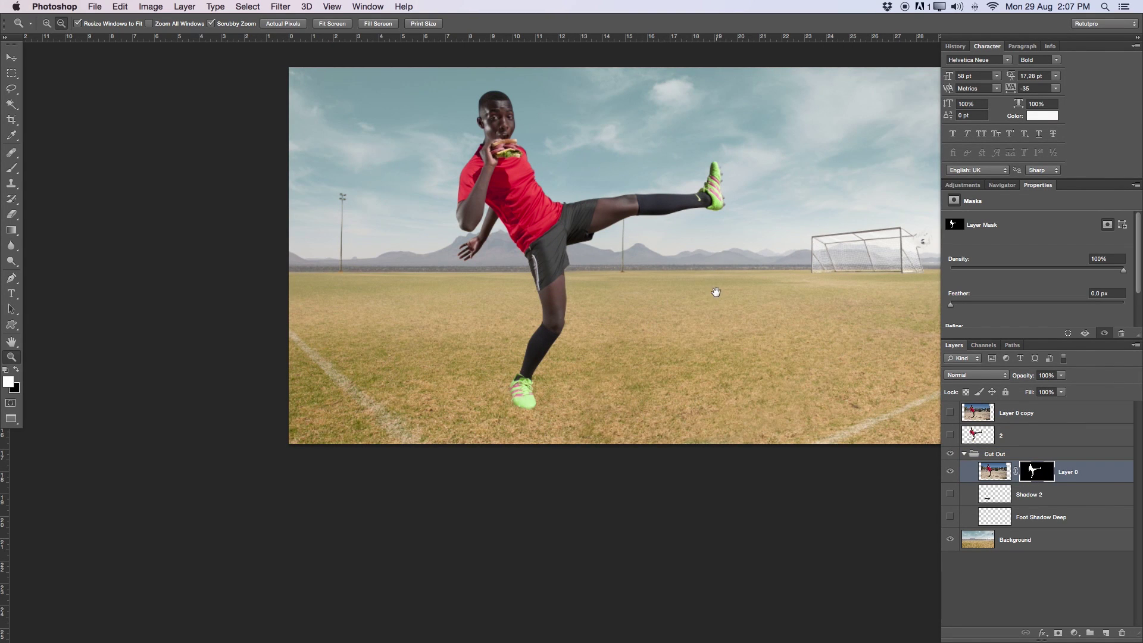
left_click_drag(717, 294, 639, 322)
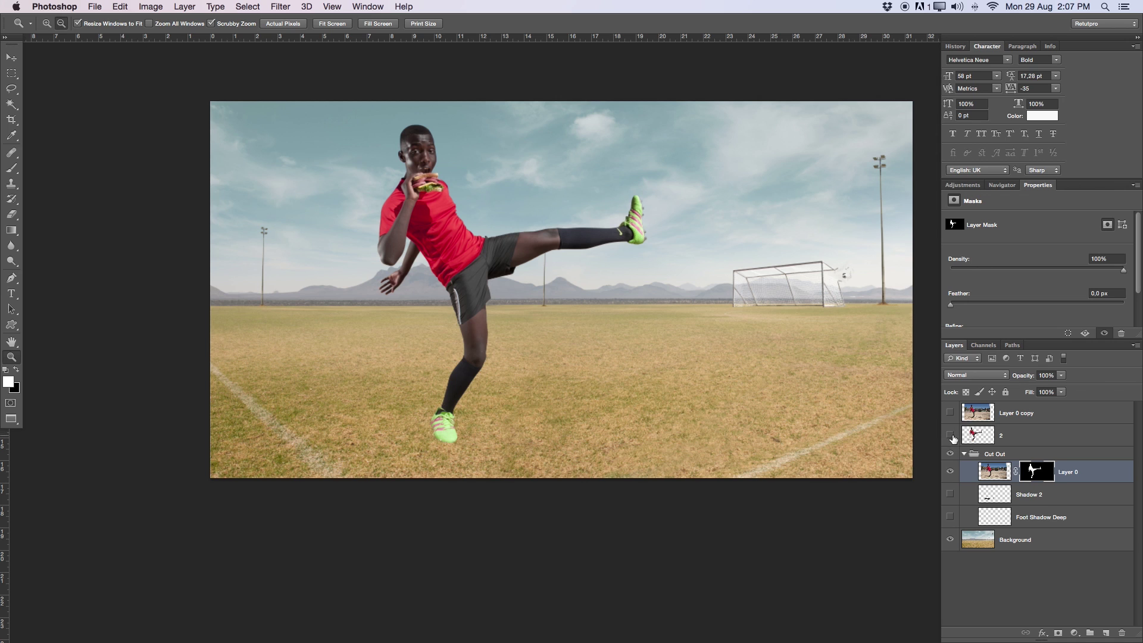
left_click(981, 420)
left_click(1032, 471)
right_click(1041, 475)
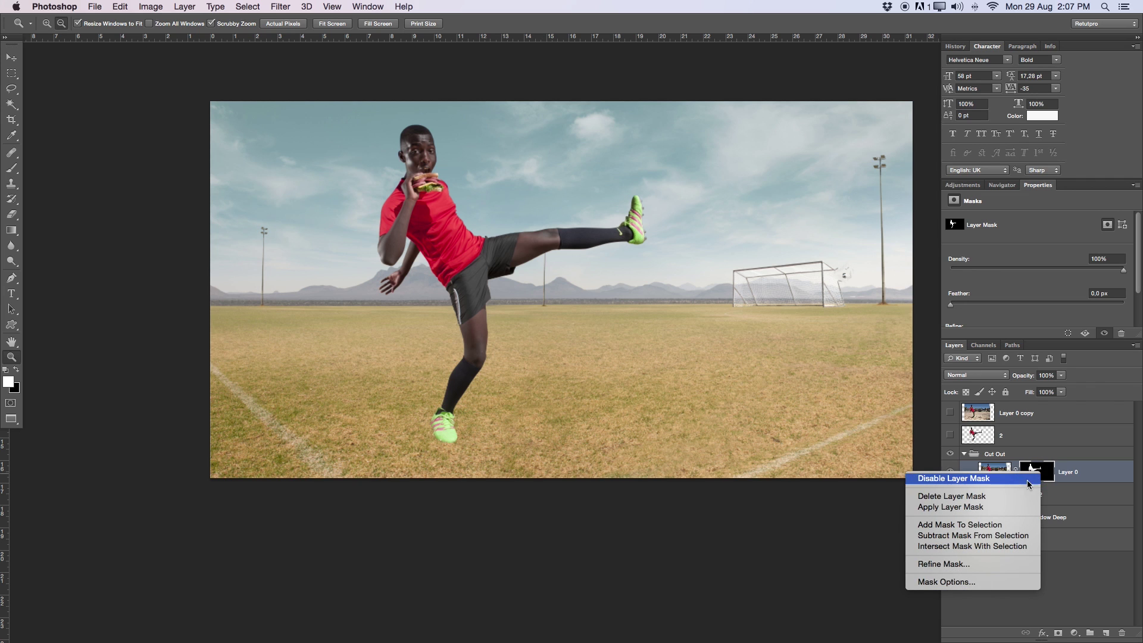
left_click(955, 479)
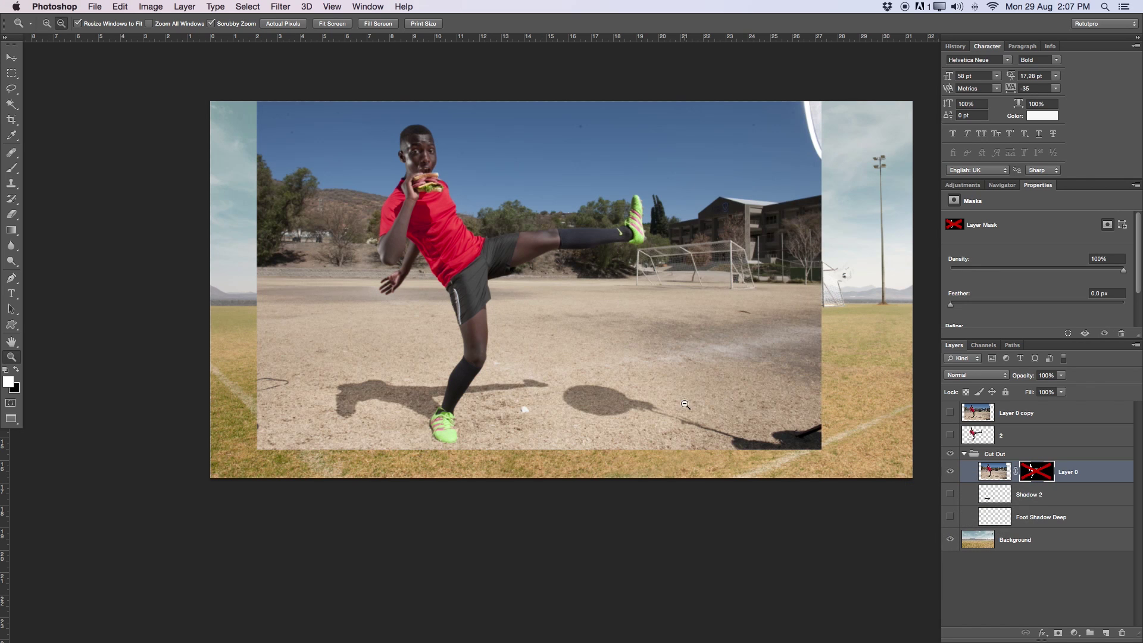
Draw a closed Pen path along the left outer edge of the standing green shoe, closing it across the shoe's upper.
left_click_drag(467, 387, 573, 184)
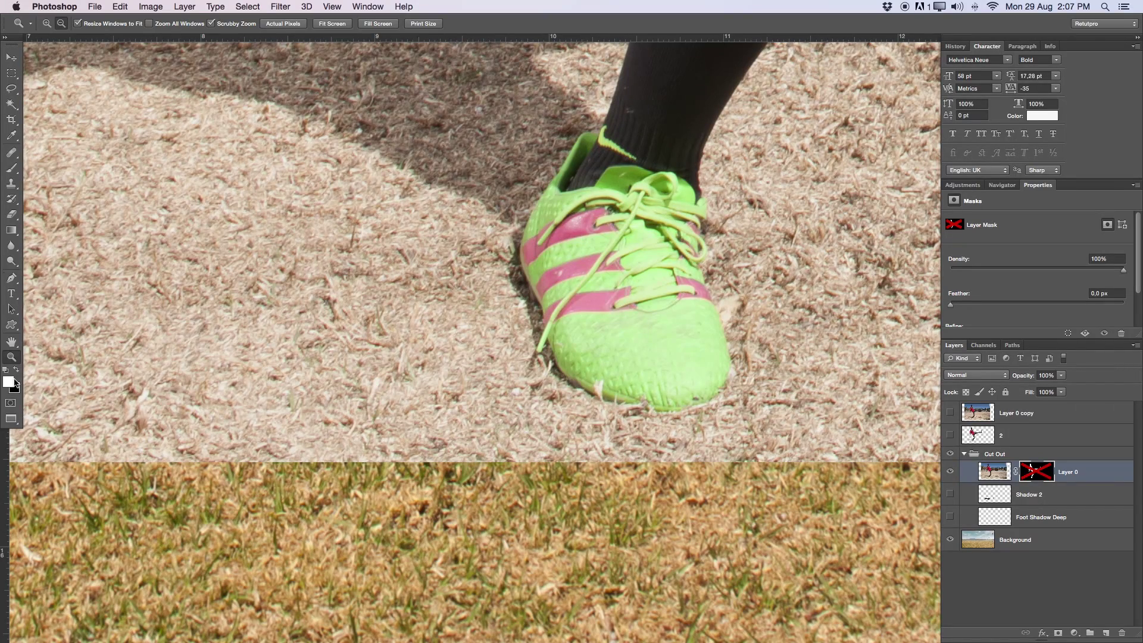
left_click(11, 278)
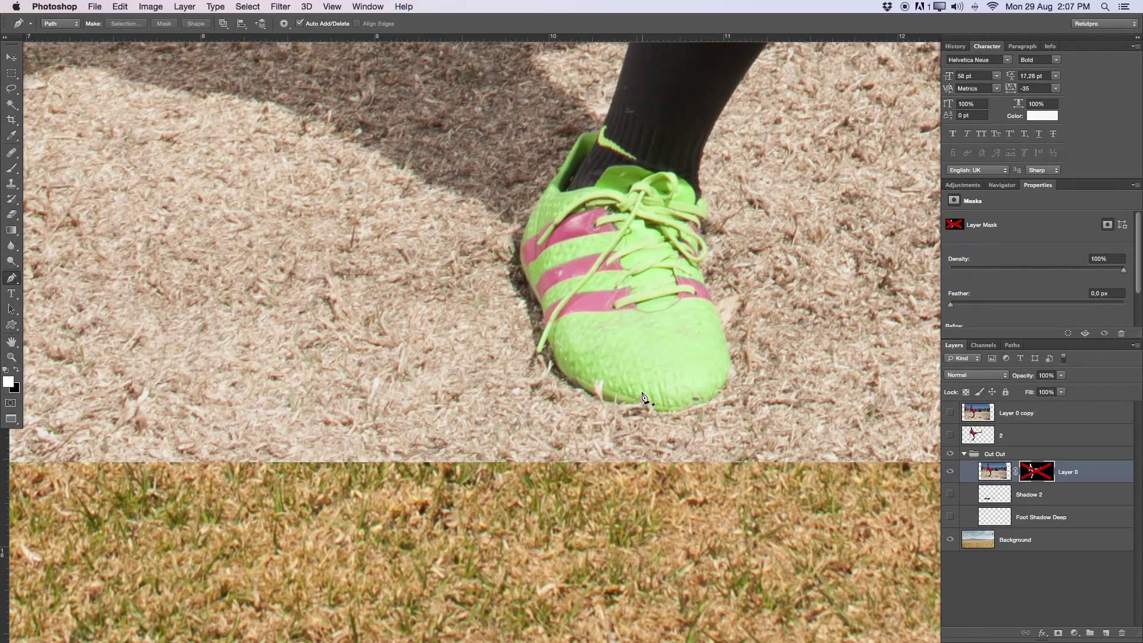
left_click(575, 237)
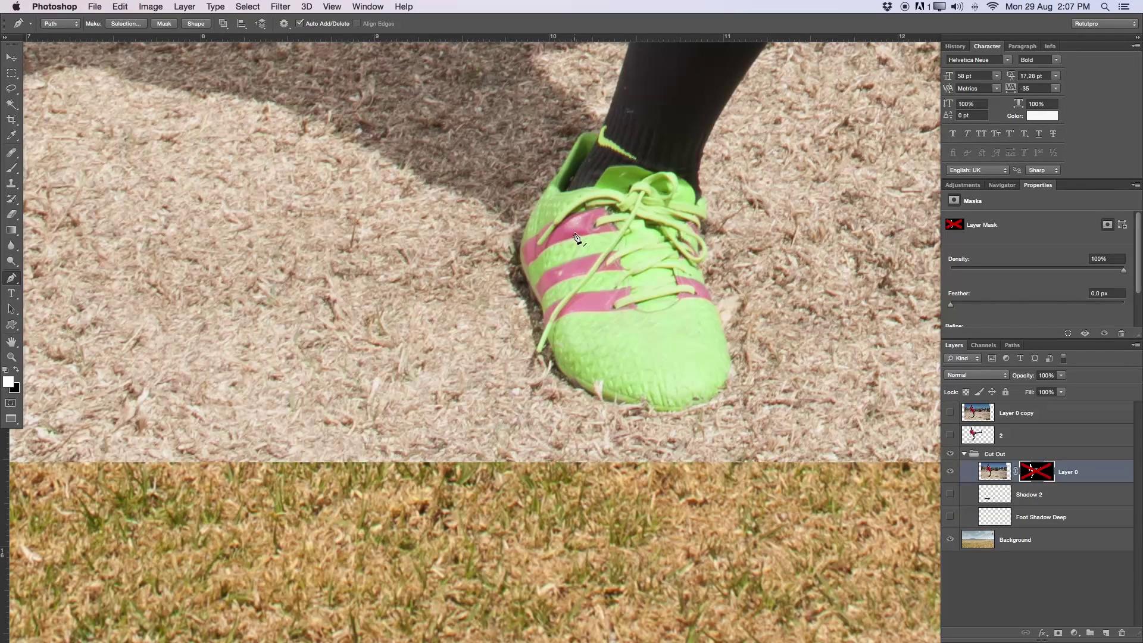
left_click_drag(551, 213, 539, 214)
left_click(515, 228)
left_click_drag(509, 249, 534, 332)
left_click(538, 348)
left_click_drag(575, 388, 603, 400)
left_click_drag(613, 394, 606, 338)
left_click(593, 310)
left_click(575, 277)
left_click(572, 255)
left_click(575, 239)
Convert the shoe path into a new anti-aliased selection with a feather radius of 0 pixels.
right_click(545, 239)
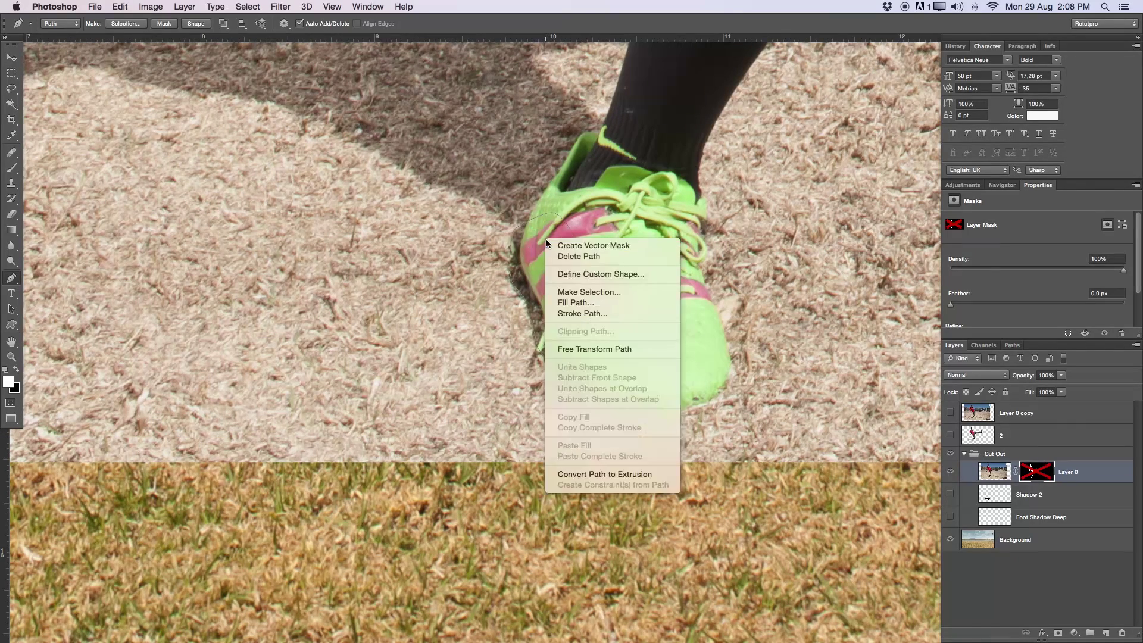
left_click(576, 292)
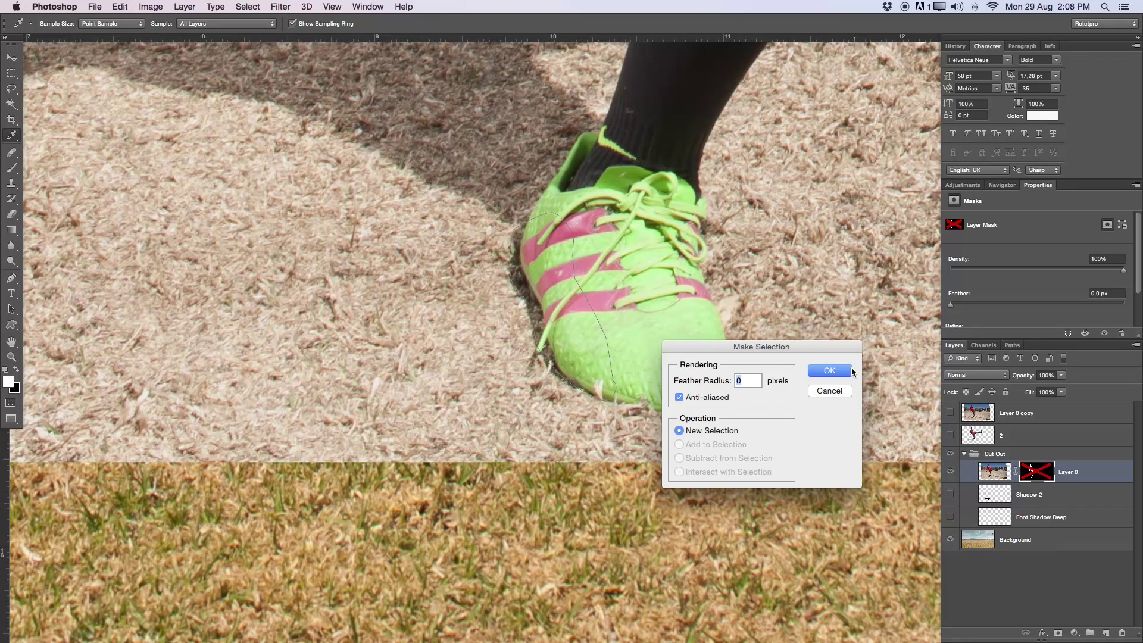
left_click(845, 370)
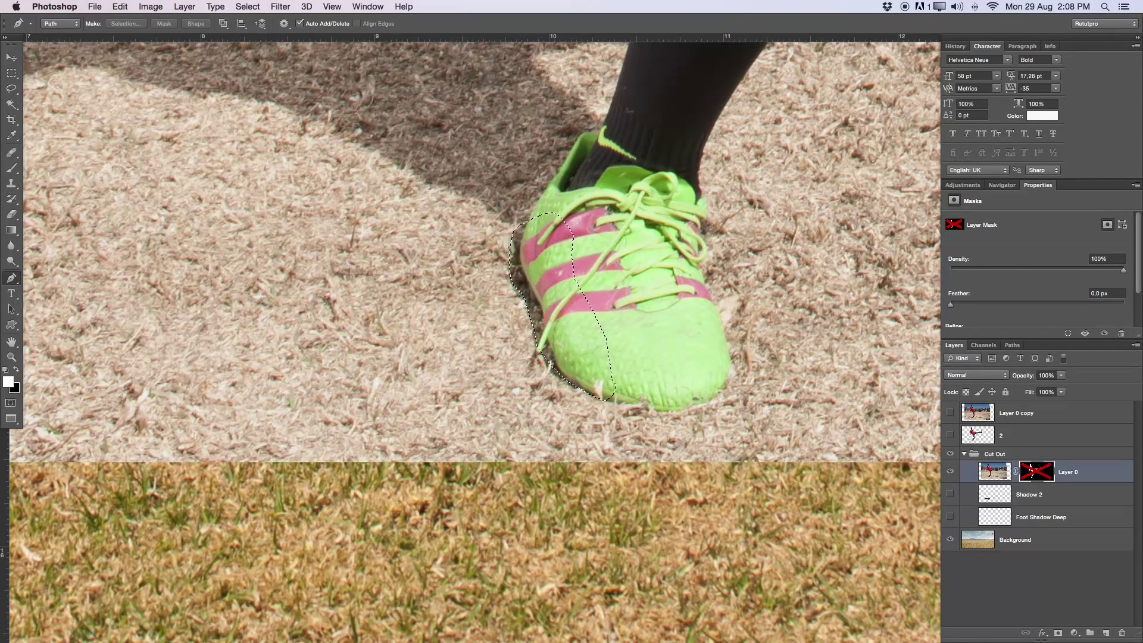
Enlarge the shoe selection slightly with Transform Selection so it extends just past the shoe's lower outer edge.
left_click(14, 74)
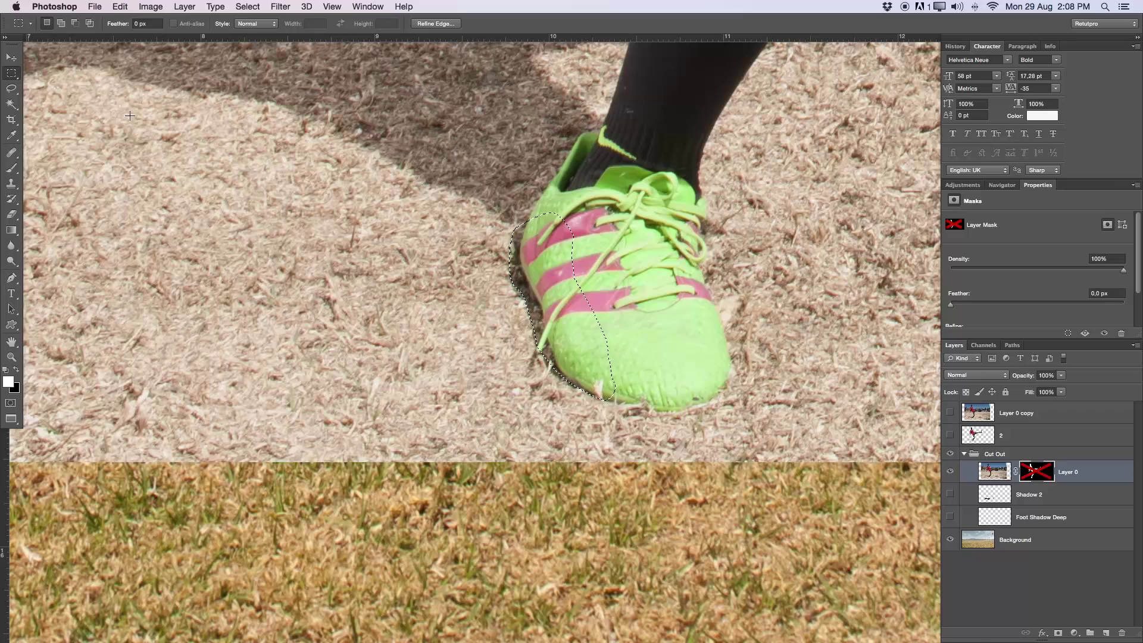
right_click(581, 345)
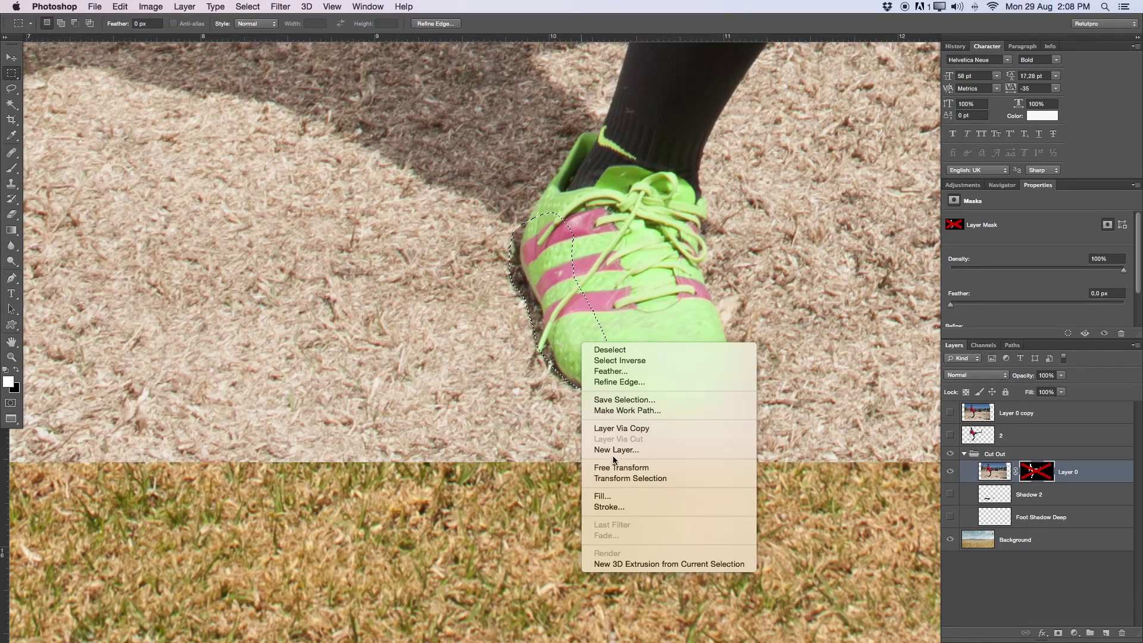
left_click(619, 479)
left_click_drag(617, 401, 618, 403)
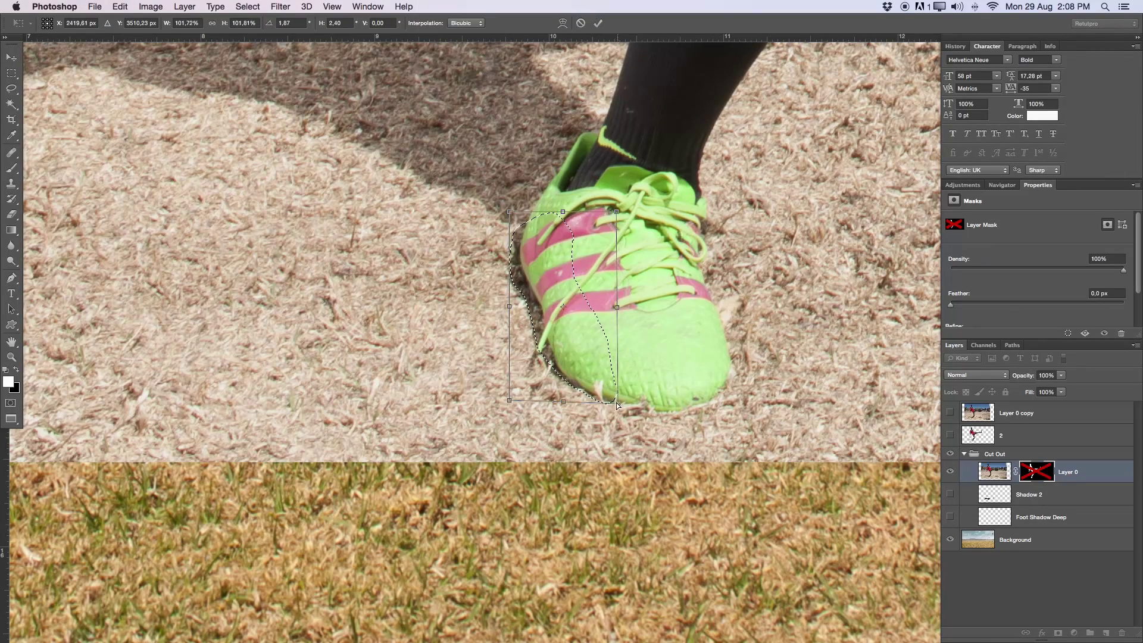
left_click_drag(509, 403, 505, 403)
key("Return")
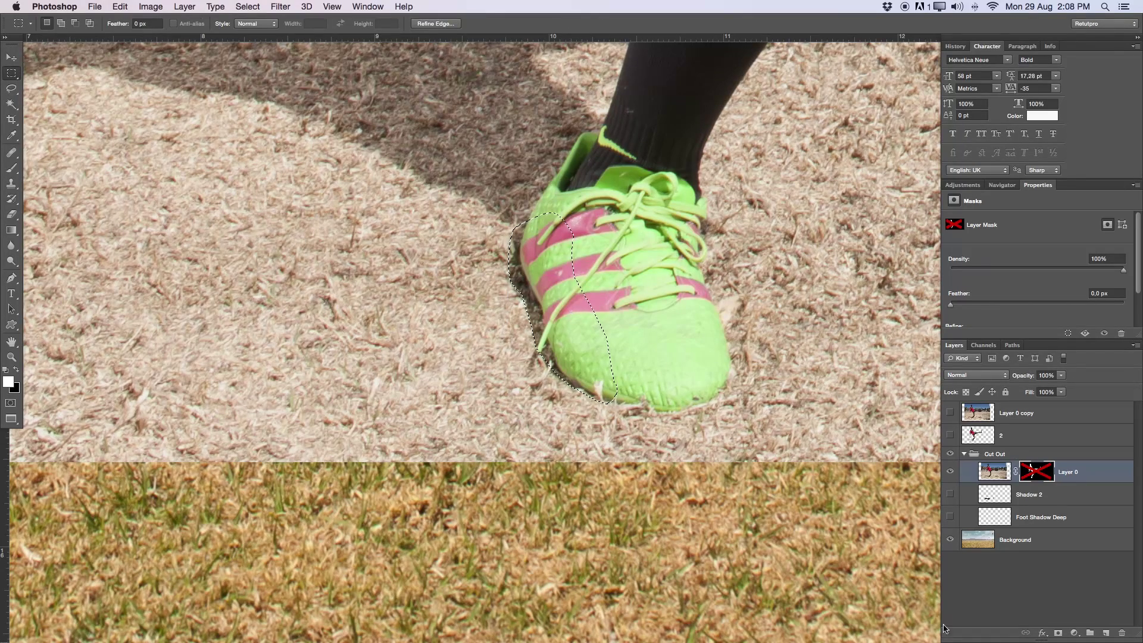
Create a new layer above Layer 0 in the Cut Out group and name it Shoe Shadow.
left_click(1106, 634)
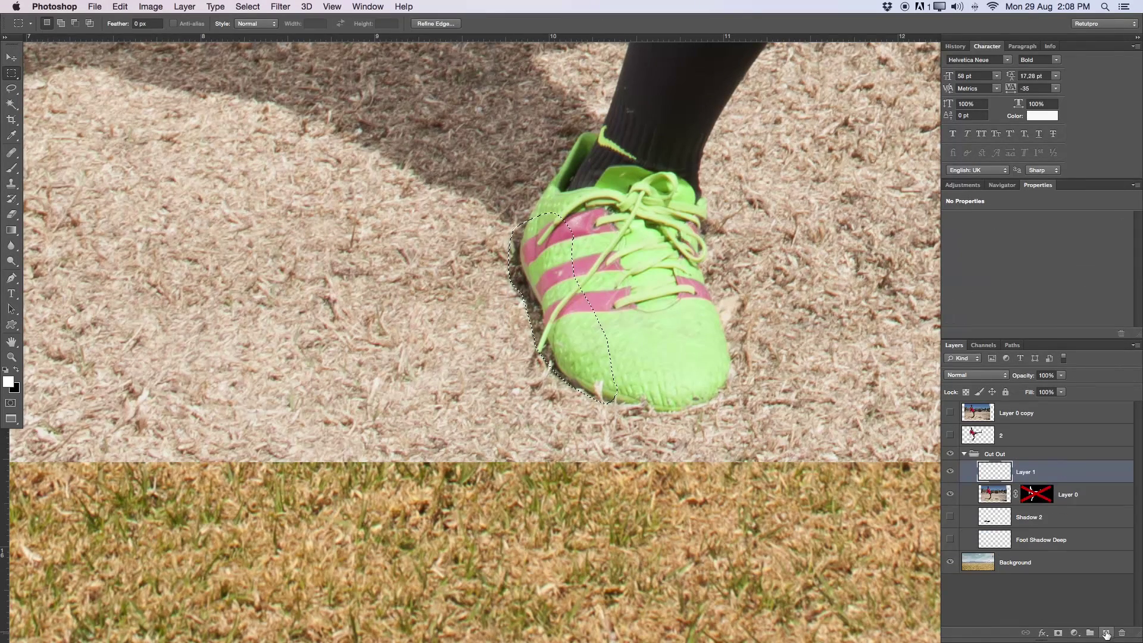
double_click(1025, 472)
type("Shoe Sh")
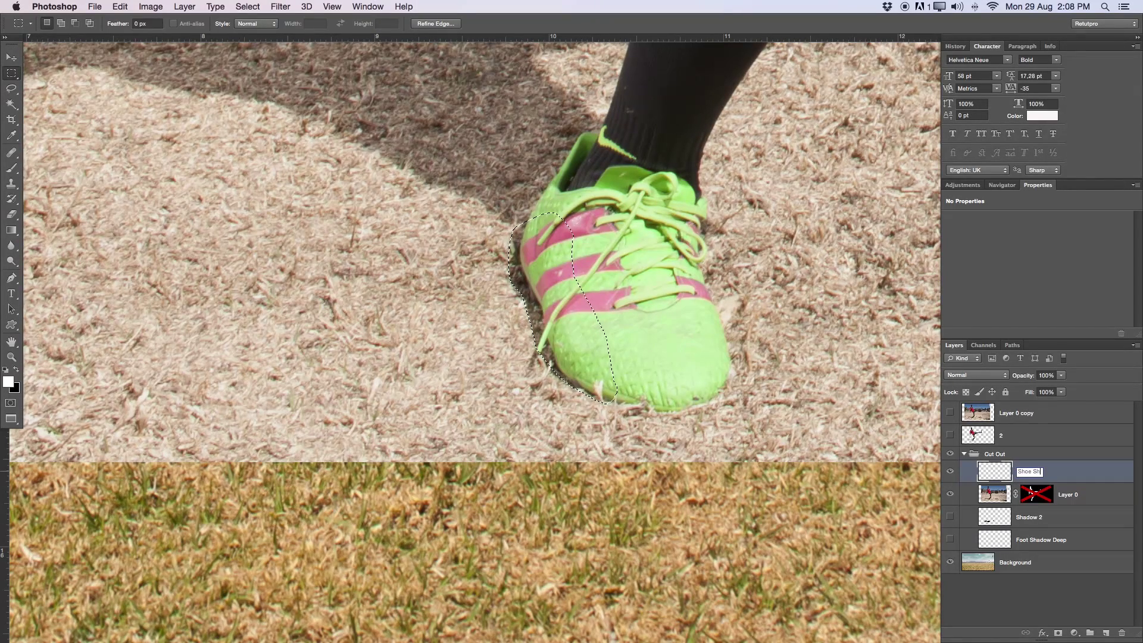
type("adow")
key("Return")
Fill the selection on the Shoe Shadow layer with black in Normal mode at 100% opacity.
right_click(550, 239)
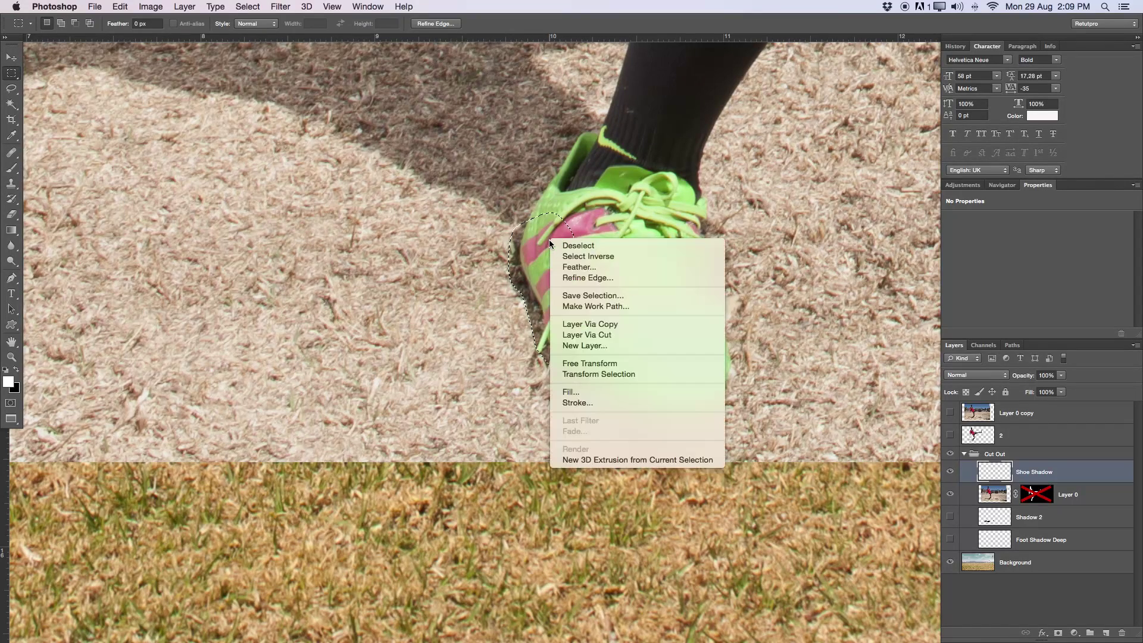
left_click(573, 392)
left_click(836, 317)
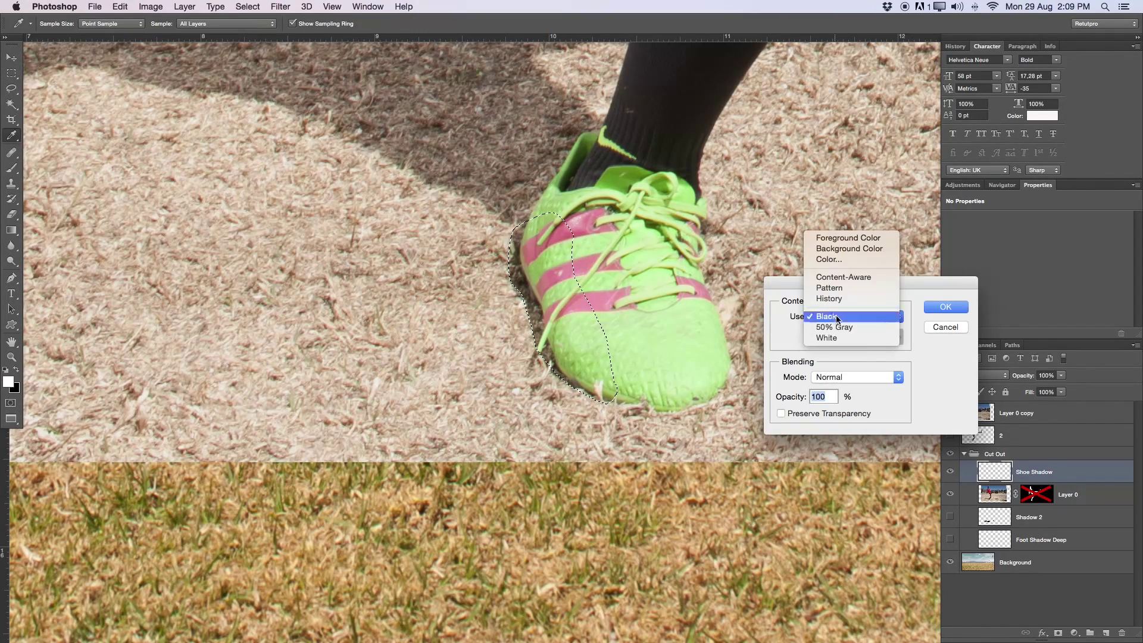
left_click(835, 315)
left_click(959, 308)
key("m")
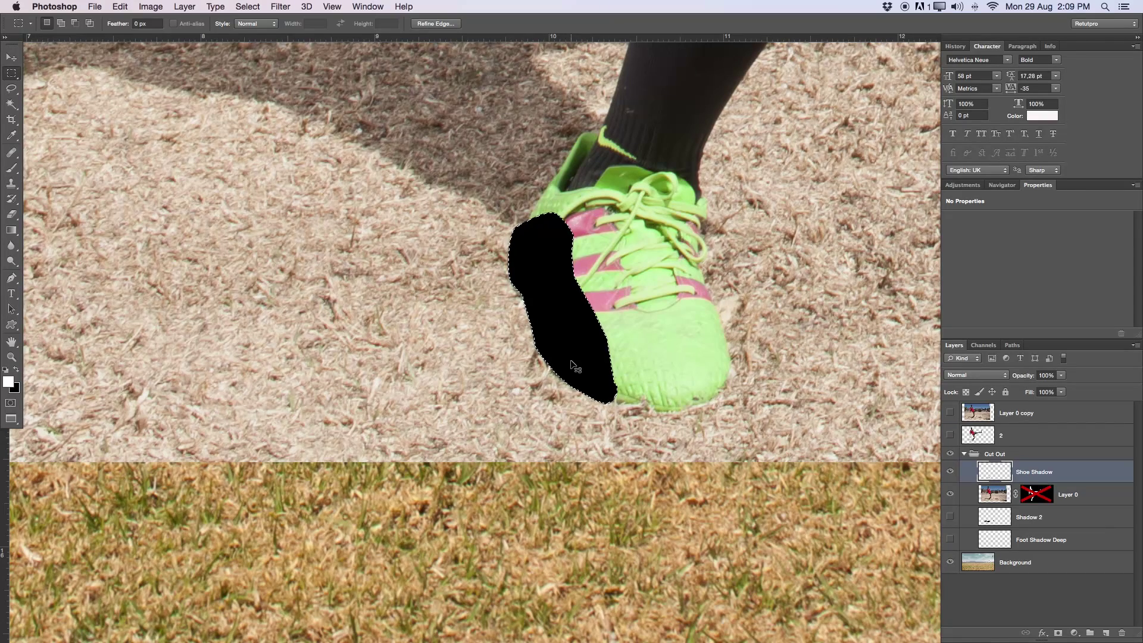
Deselect the filled shoe area and move the Shoe Shadow layer directly beneath Layer 0 in the Cut Out group.
key("super+d")
left_click_drag(1016, 479, 1013, 510)
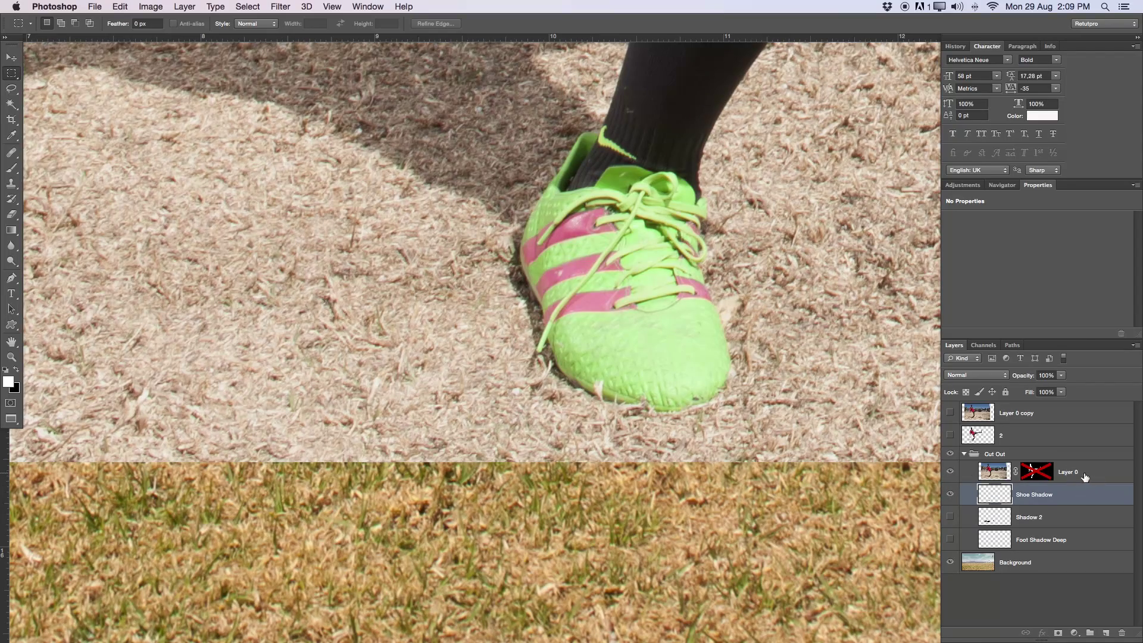
left_click(988, 470)
left_click(950, 472)
left_click(950, 472)
left_click(950, 472)
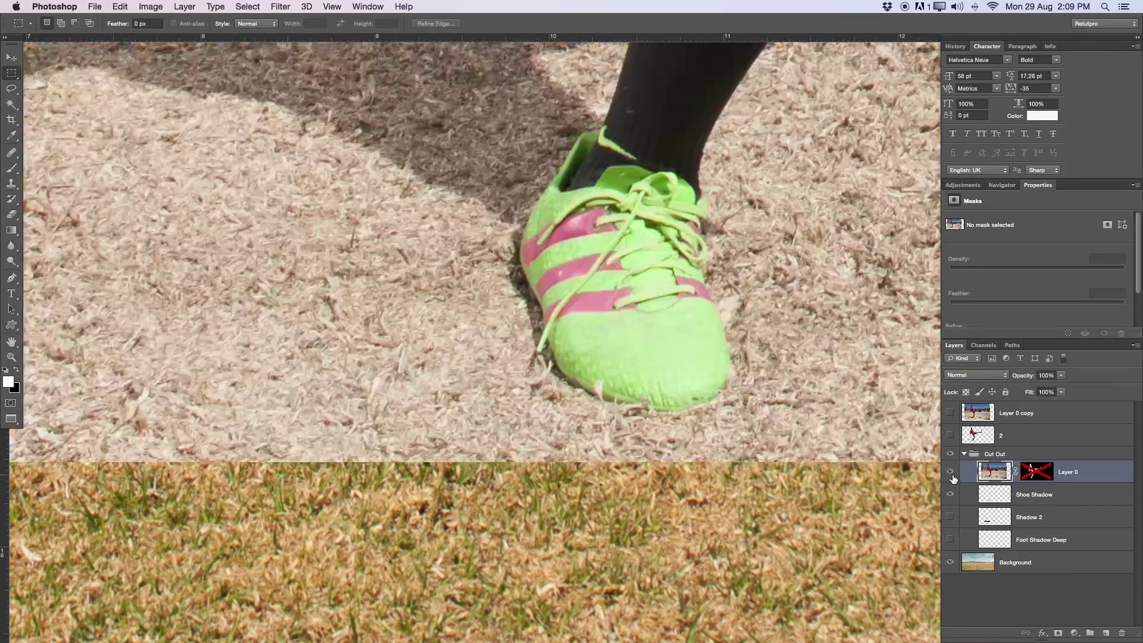
Start a Pen path on the standing shoe, tracing the notch in the original ground shadow and crossing the sock.
left_click(1011, 496)
left_click_drag(575, 265, 559, 423)
left_click(12, 277)
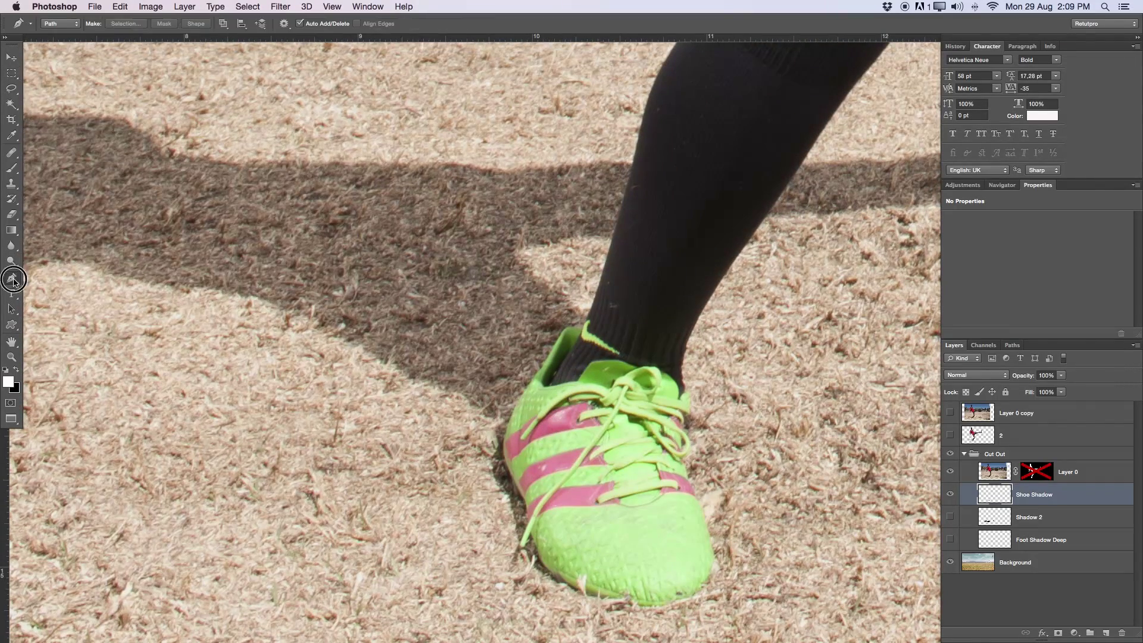
left_click(577, 421)
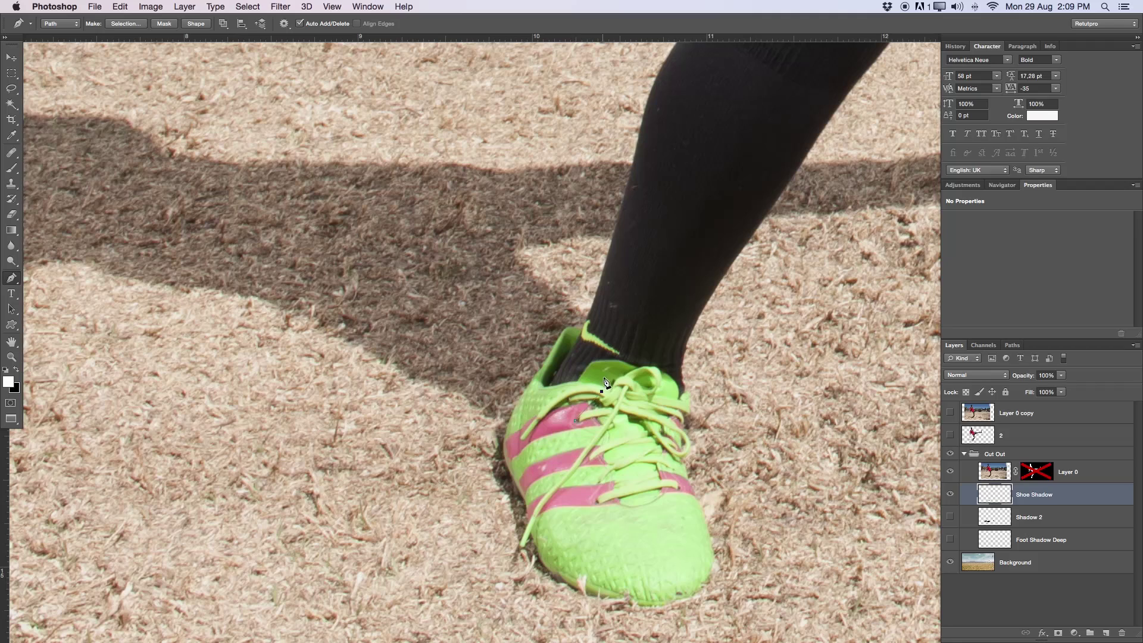
left_click(601, 337)
left_click(588, 319)
left_click(521, 262)
left_click_drag(566, 241, 516, 313)
left_click(560, 304)
left_click(606, 291)
left_click(641, 289)
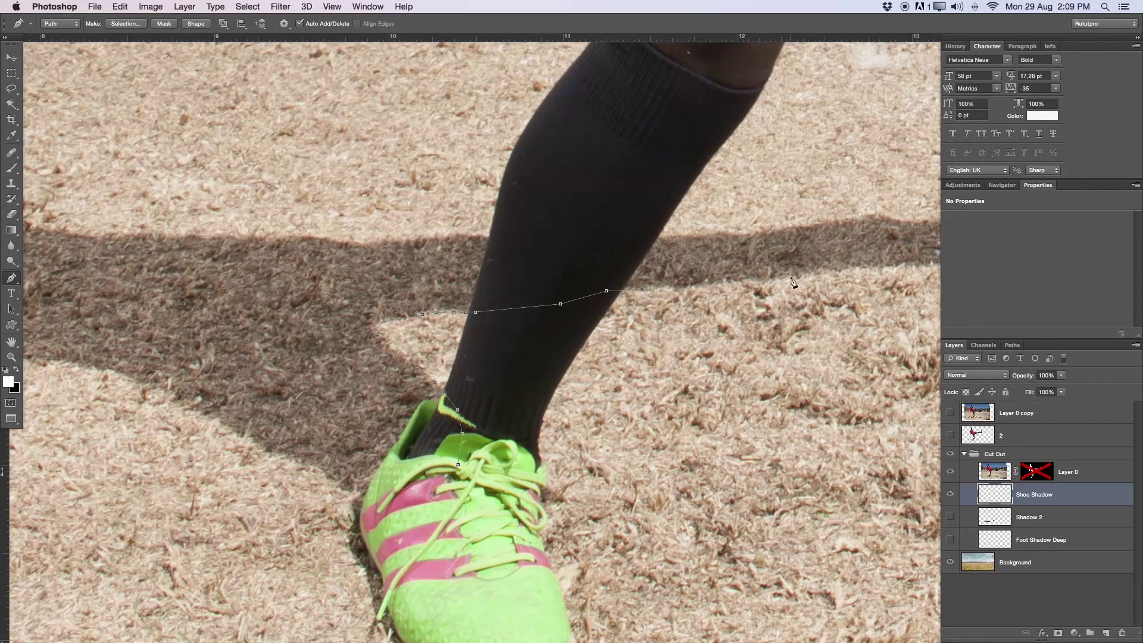
Continue the path along the lower edge of the kicking leg's shadow and around its pointed tip.
left_click_drag(793, 282, 669, 298)
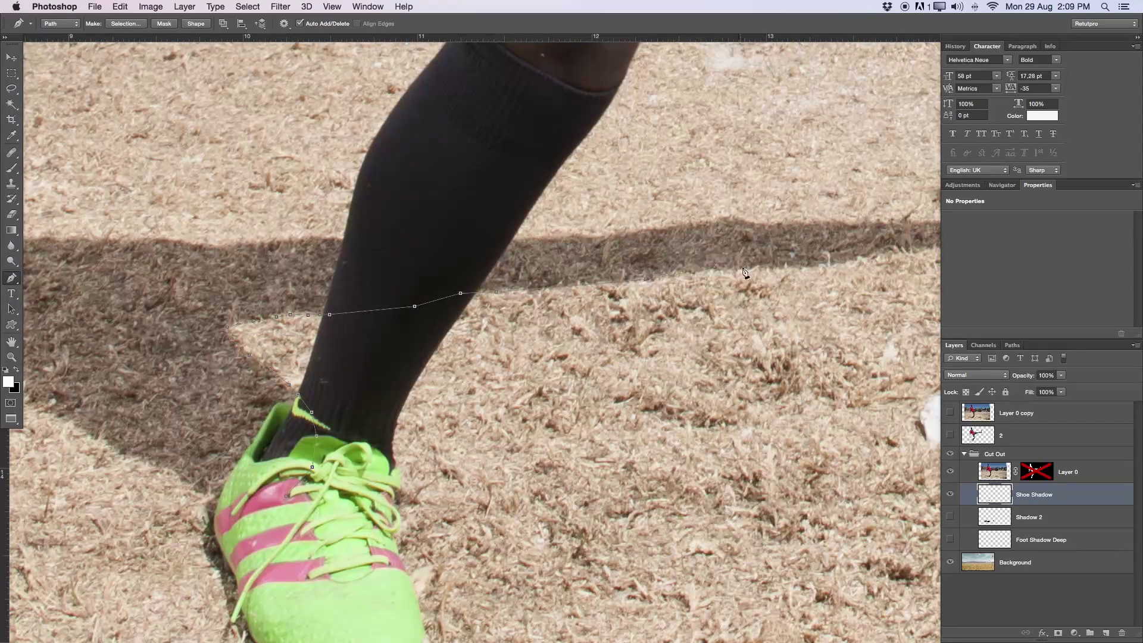
left_click_drag(784, 260, 613, 209)
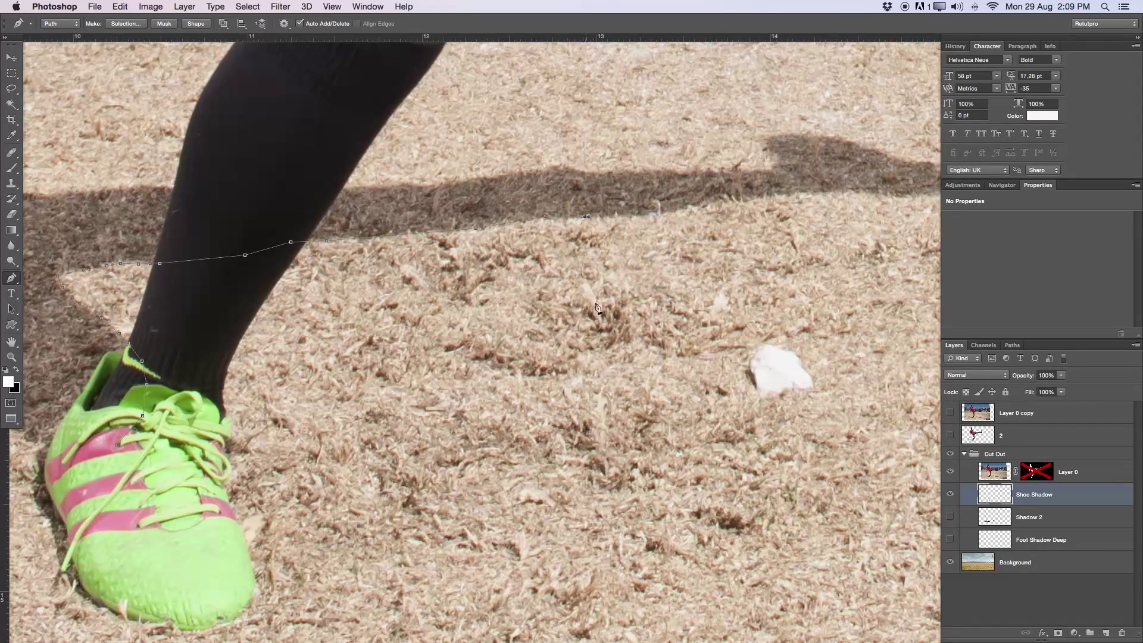
left_click_drag(697, 204, 728, 195)
left_click_drag(833, 193, 641, 260)
left_click_drag(727, 226, 716, 193)
Trace the upper outline of the kicking foot's shadow back to where it meets the narrow leg shadow.
left_click(685, 183)
left_click(638, 171)
left_click_drag(603, 165, 587, 168)
left_click(571, 177)
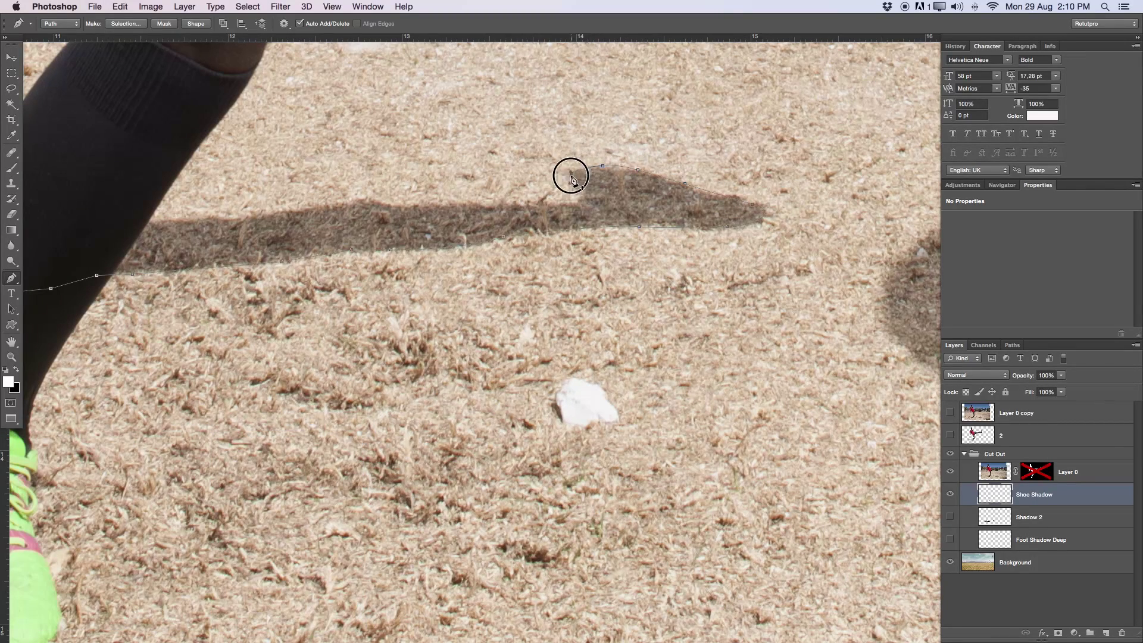
left_click_drag(581, 196, 529, 205)
Extend the path along the upper edge of the leg shadow, across the sock and onto the body shadow.
scroll(431, 203, "left", 5)
left_click(604, 203)
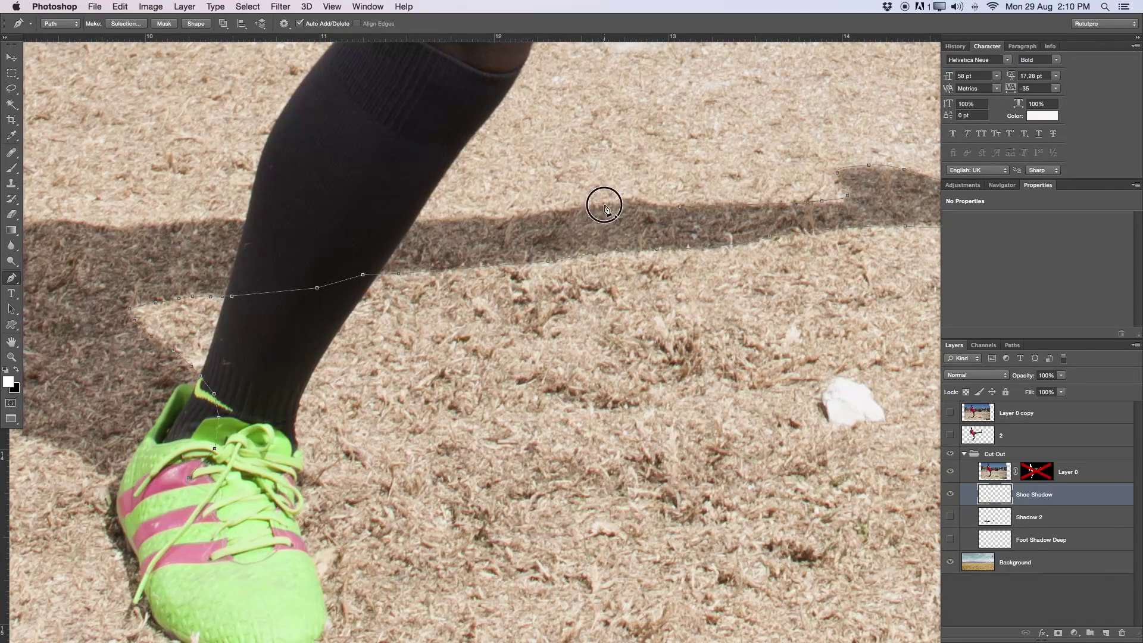
left_click(396, 220)
scroll(650, 234, "left", 9)
left_click(734, 222)
left_click(578, 226)
left_click(559, 224)
left_click(478, 223)
left_click(453, 222)
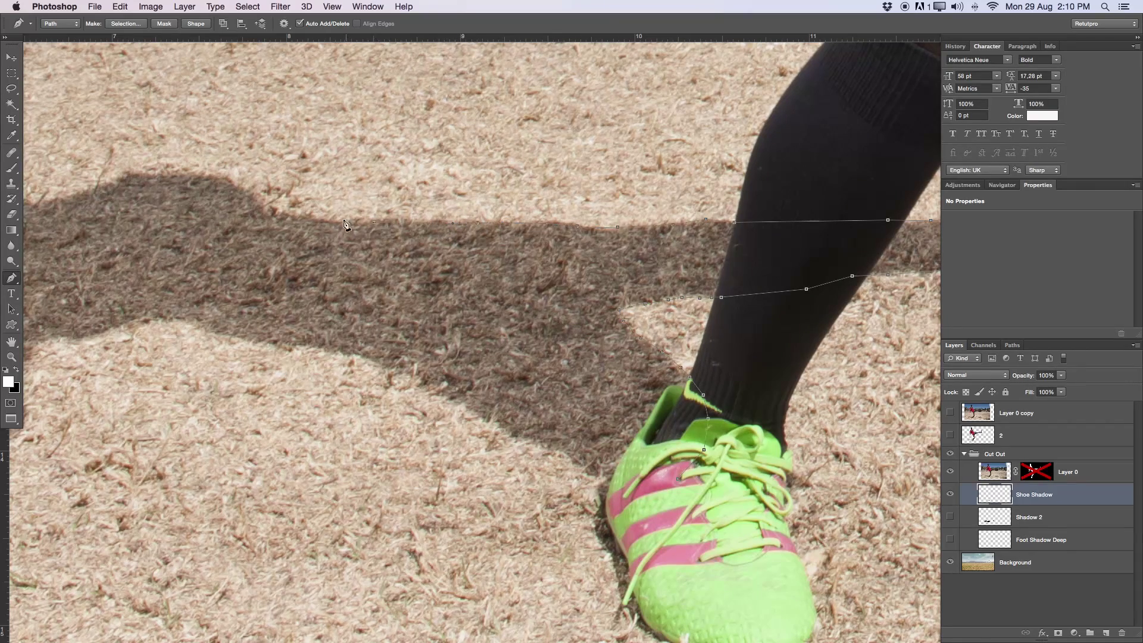
Trace the upper edge of the body shadow over its rounded bump to the pointed far corner.
left_click_drag(273, 207, 418, 334)
left_click_drag(394, 294, 362, 291)
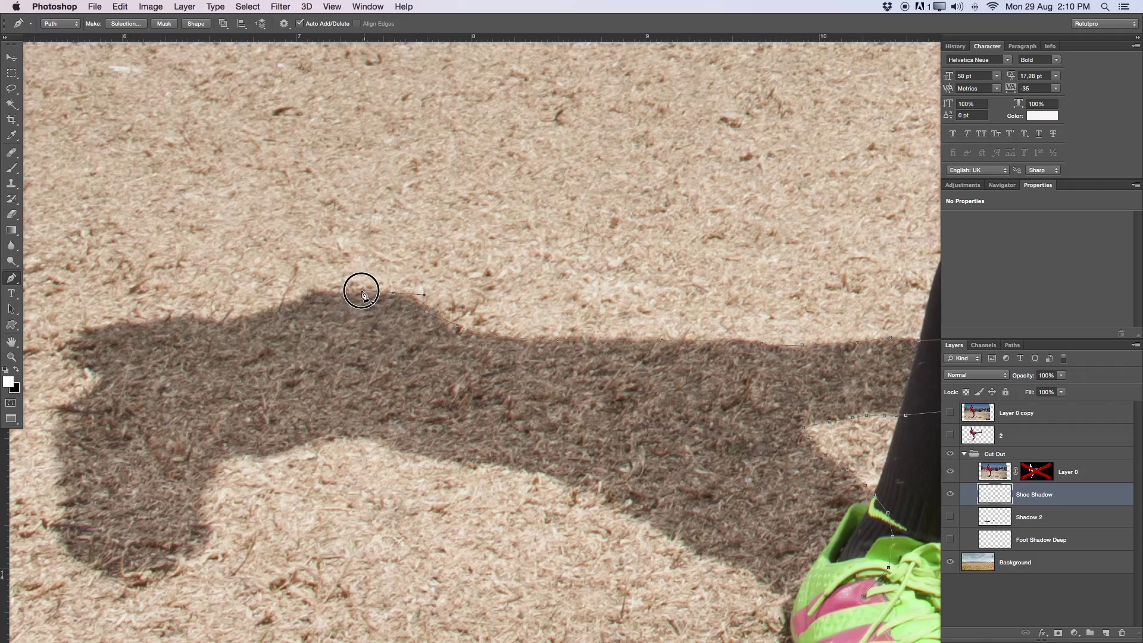
left_click(324, 291)
left_click(301, 297)
left_click(269, 308)
left_click(208, 317)
left_click(176, 317)
left_click_drag(176, 317, 304, 313)
left_click(278, 316)
left_click(245, 321)
left_click(221, 321)
Trace the far end of the body shadow down and around its lower rounded lobe.
left_click(200, 347)
left_click(218, 384)
left_click(210, 392)
left_click(198, 400)
left_click(191, 411)
left_click_drag(183, 449, 188, 469)
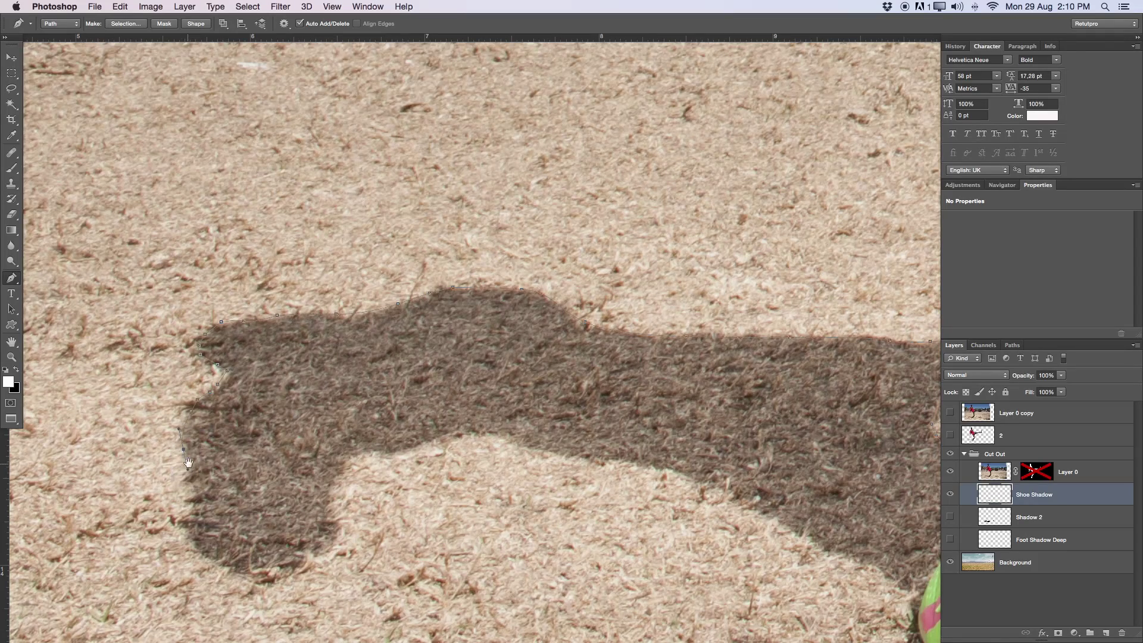
scroll(264, 405, "down", 3)
left_click(189, 439)
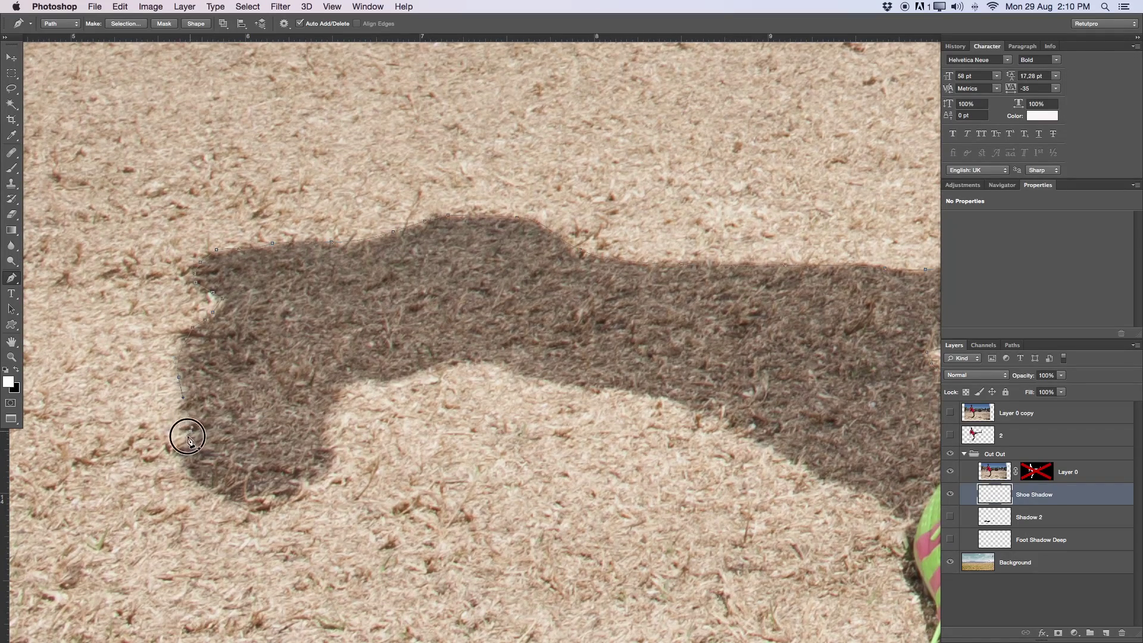
left_click(203, 483)
left_click(233, 493)
left_click_drag(309, 487, 320, 455)
Trace the lower edge of the body shadow back to the standing shoe and close the path on the shoe.
left_click(368, 379)
left_click(425, 361)
left_click(627, 390)
scroll(703, 390, "down", 4)
scroll(703, 390, "right", 4)
left_click(633, 331)
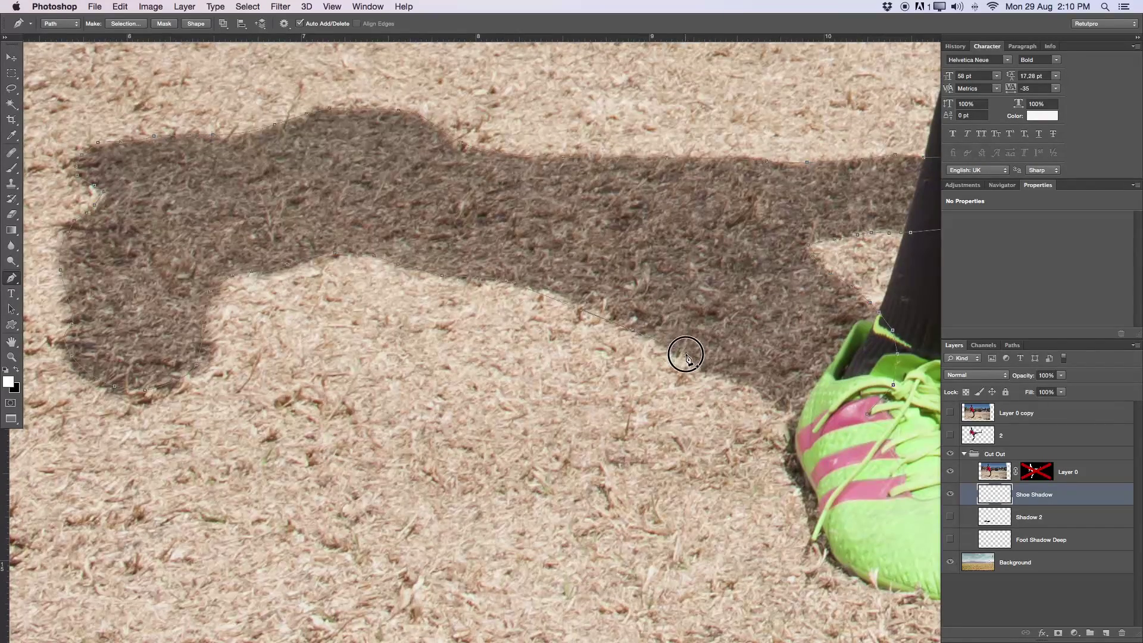
left_click(689, 360)
left_click(778, 401)
left_click(794, 414)
scroll(786, 409, "down", 5)
scroll(785, 408, "right", 2)
left_click(767, 310)
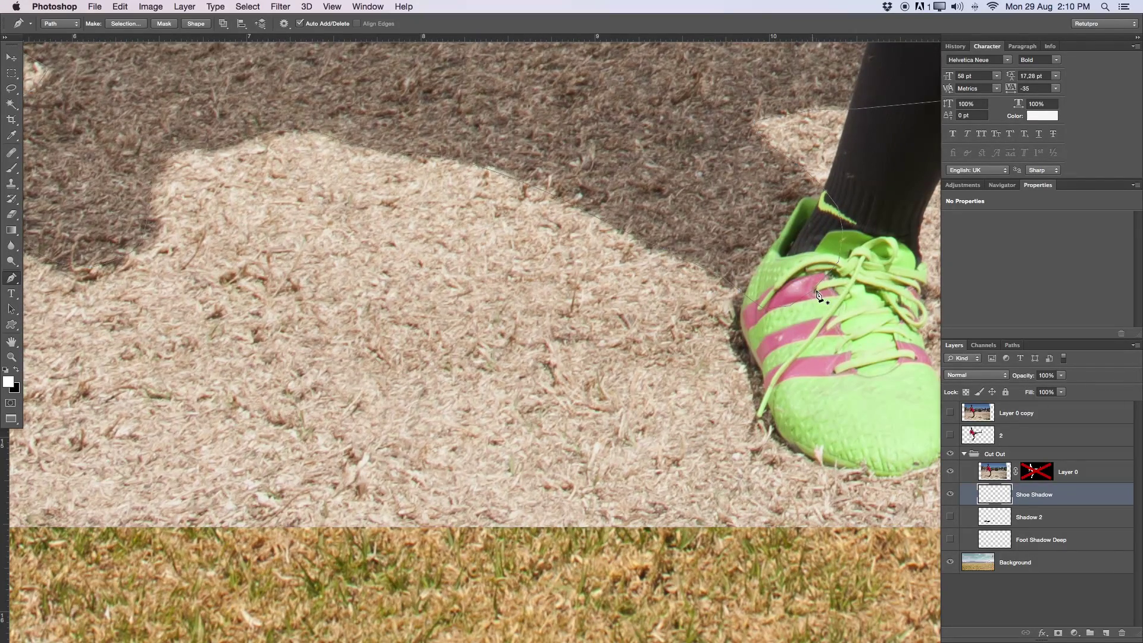
Convert the ground shadow path into a new anti-aliased selection with a feather radius of 0 pixels.
key("alt+super+space")
left_click(743, 256, "alt+super")
left_click_drag(659, 257, 589, 287)
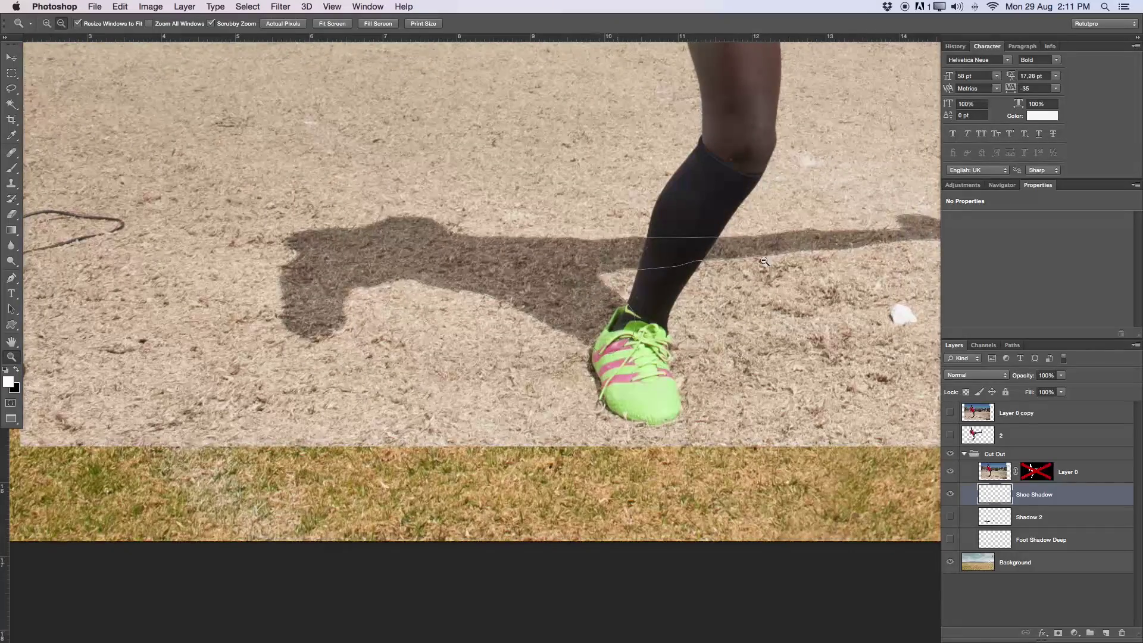
left_click_drag(668, 269, 623, 260)
key("p")
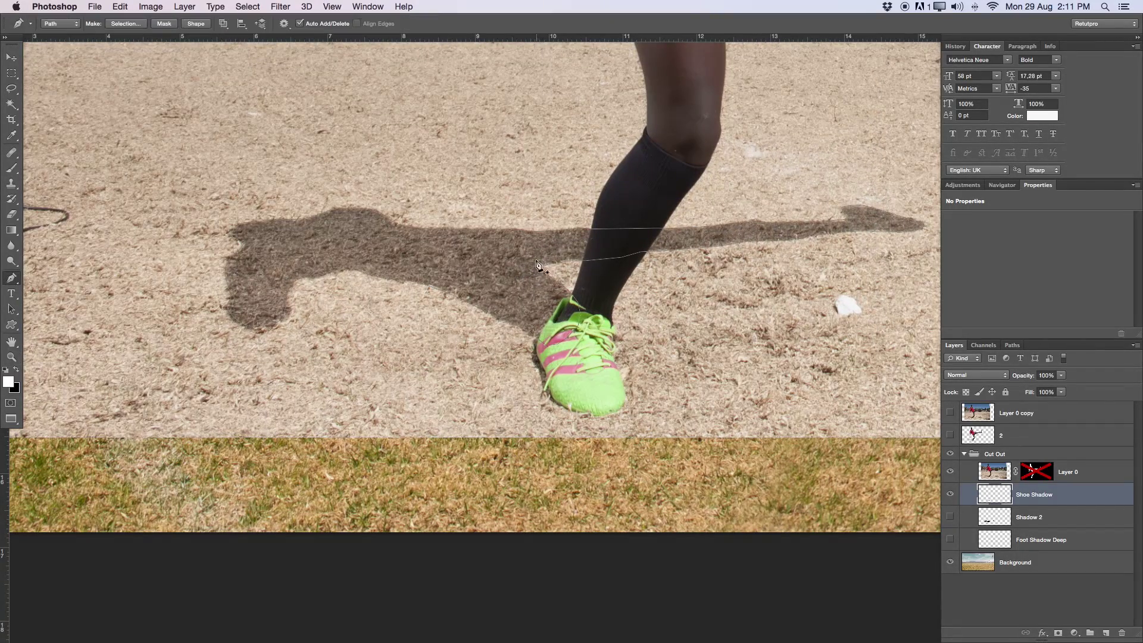
right_click(452, 265)
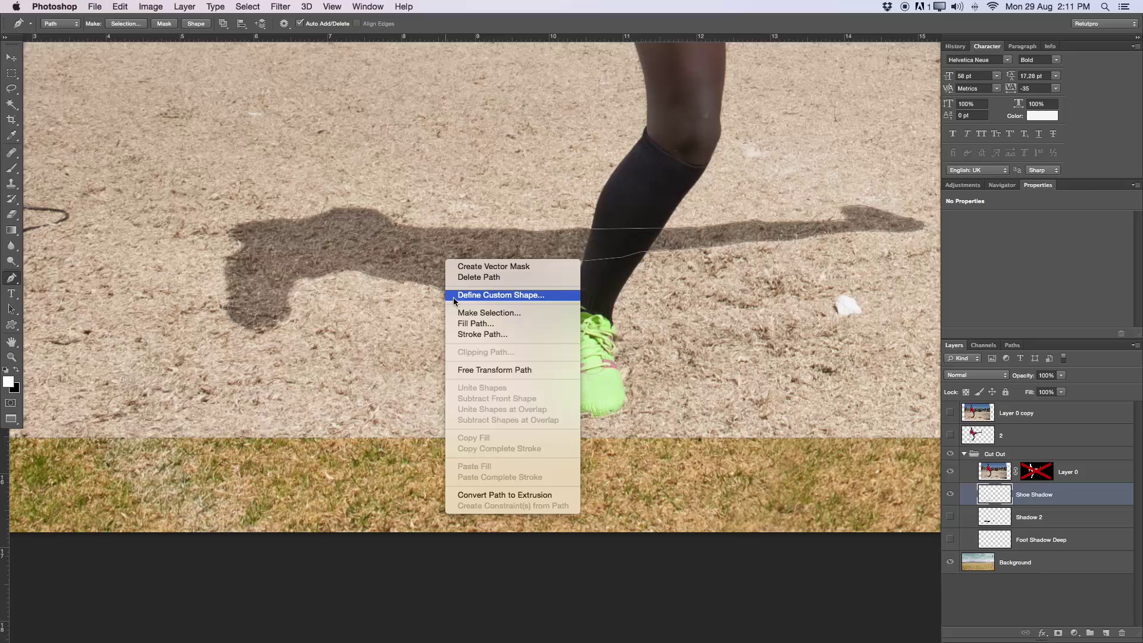
left_click(483, 313)
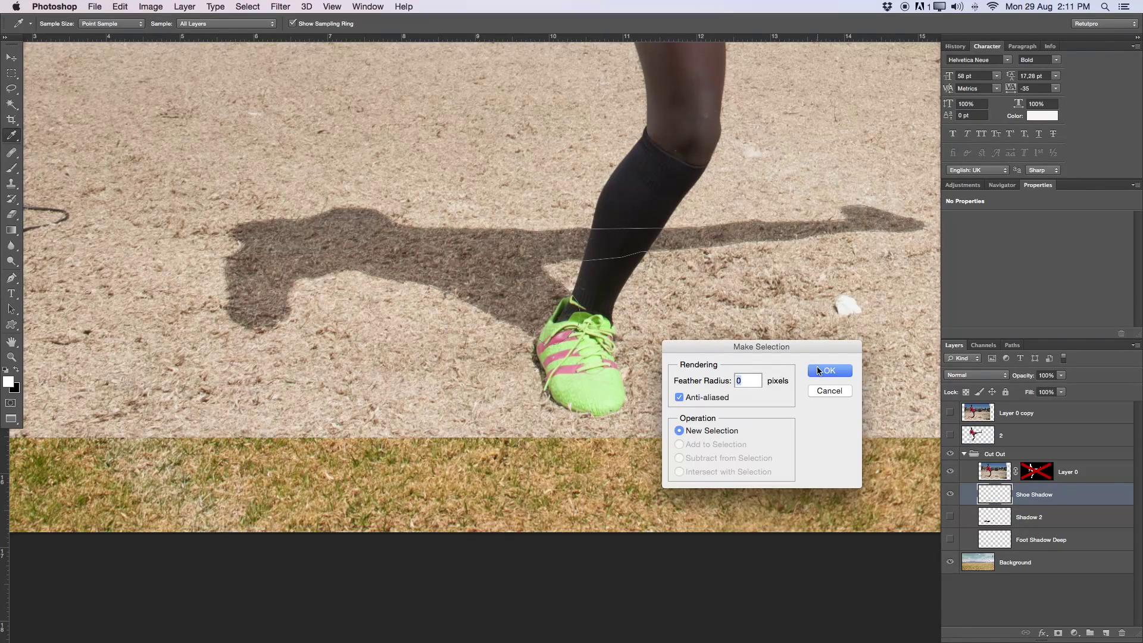
left_click(822, 372)
left_click_drag(751, 324, 694, 337)
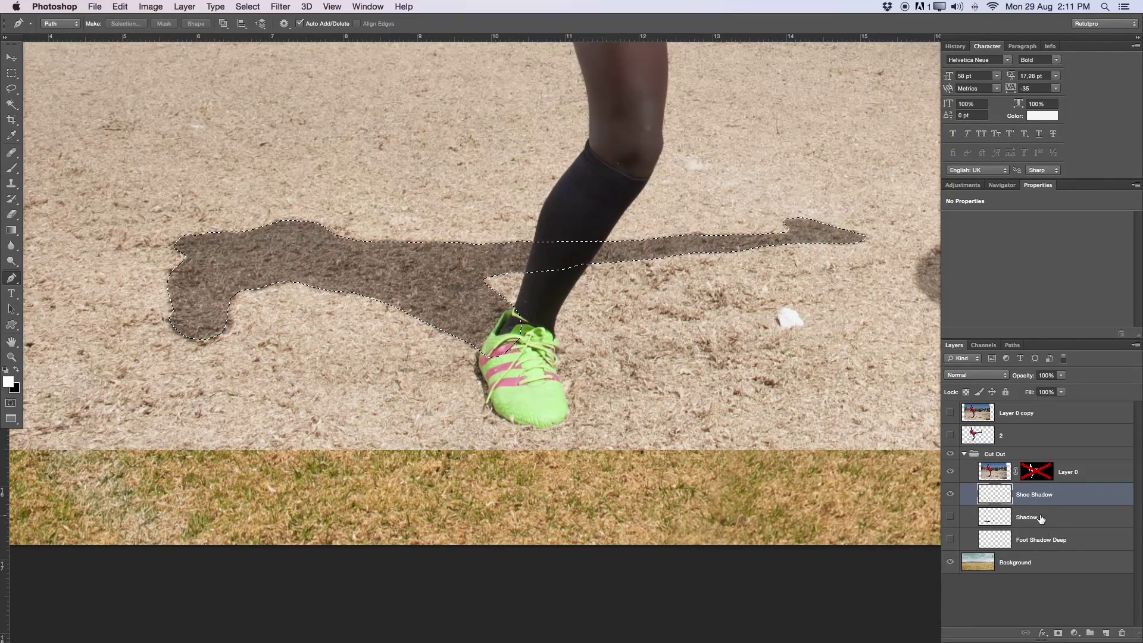
Create a new layer above Shoe Shadow, fill the shadow selection with black in Normal mode at 100% opacity, and deselect.
left_click(1106, 633)
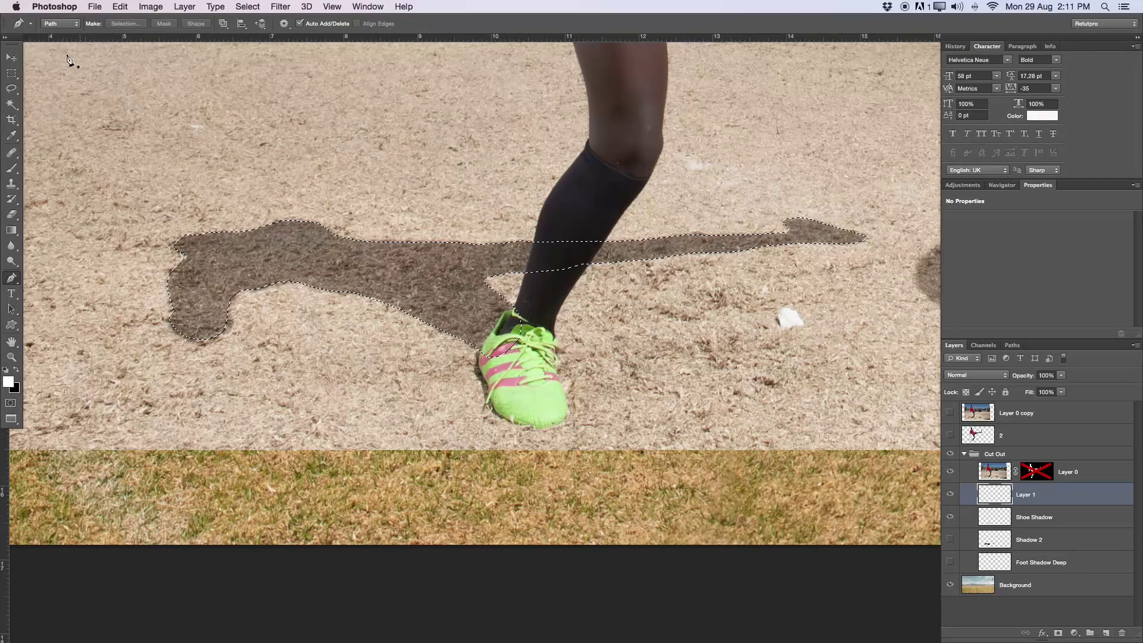
left_click(7, 77)
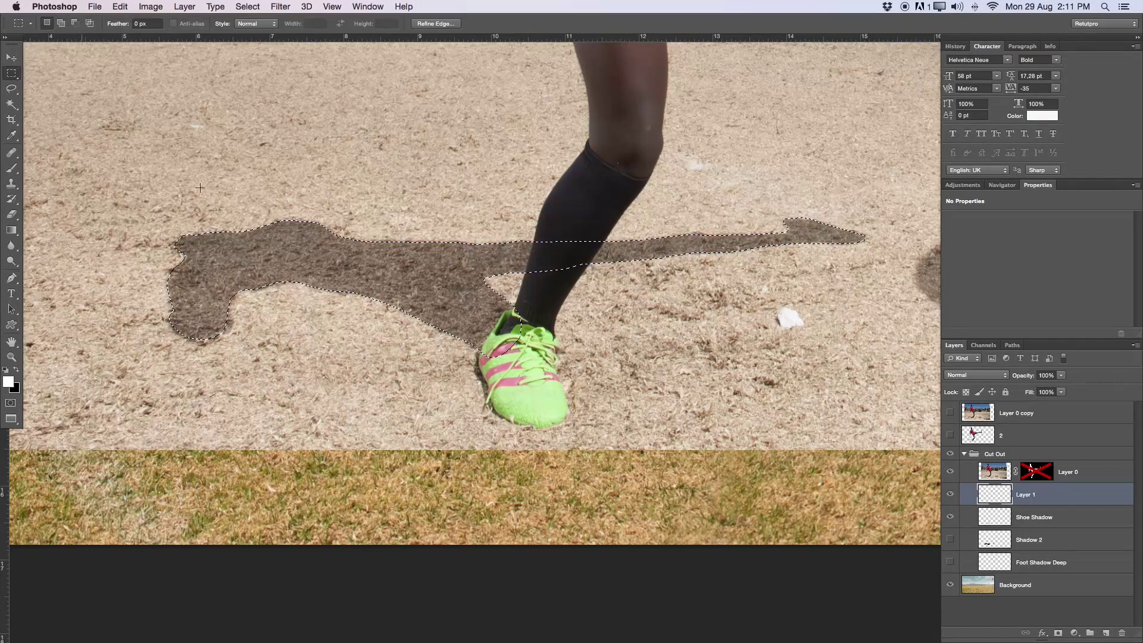
right_click(327, 265)
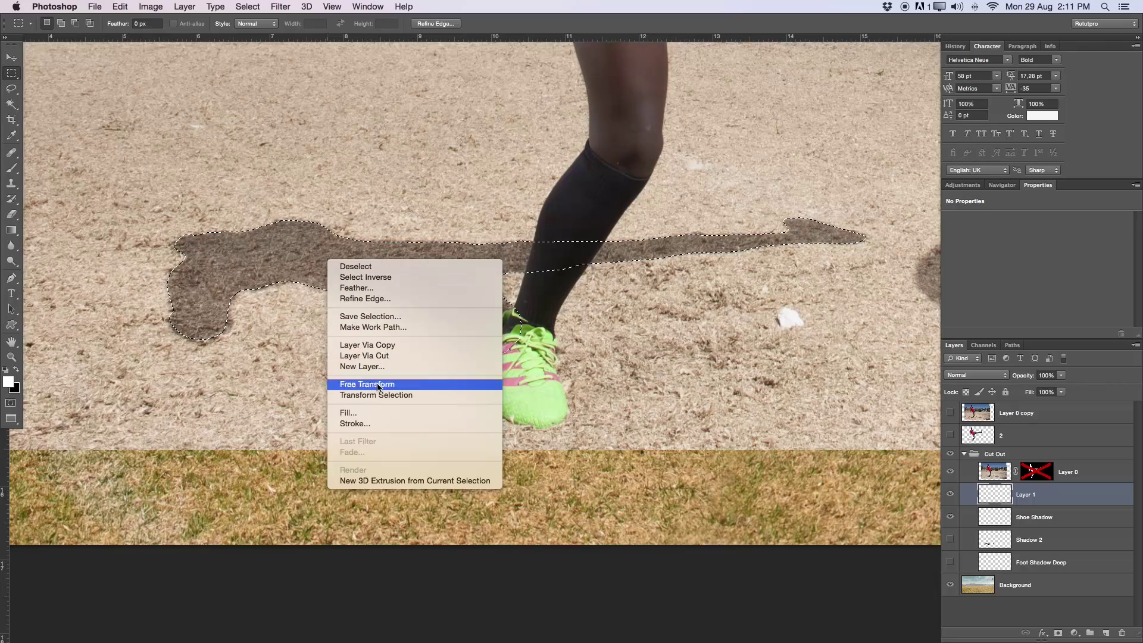
left_click(375, 413)
left_click(873, 317)
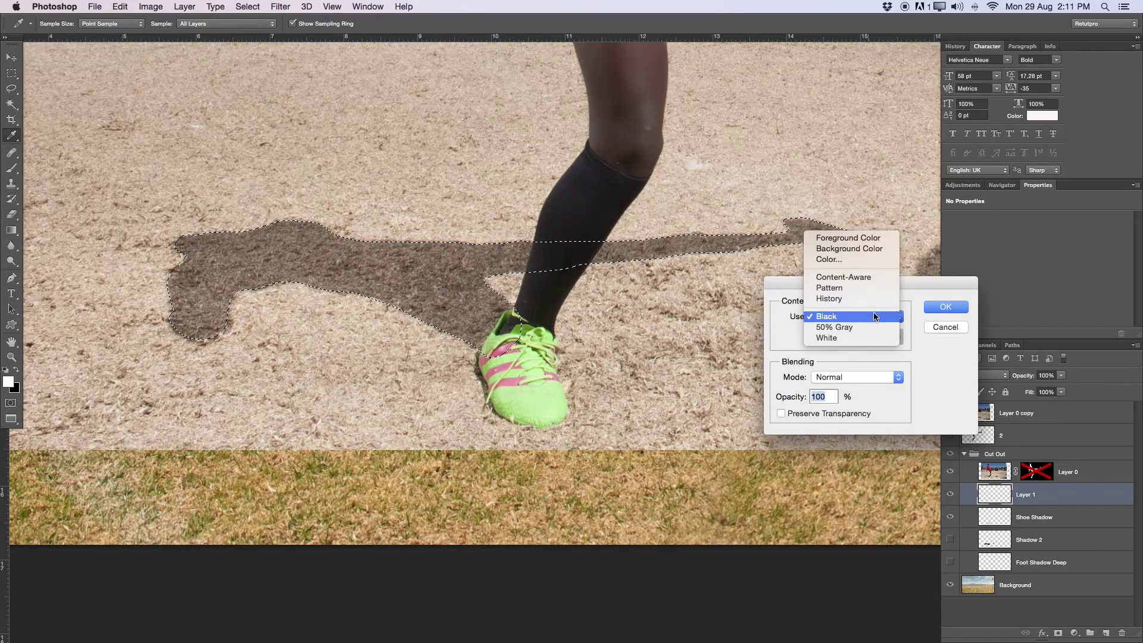
left_click(880, 317)
key("Return")
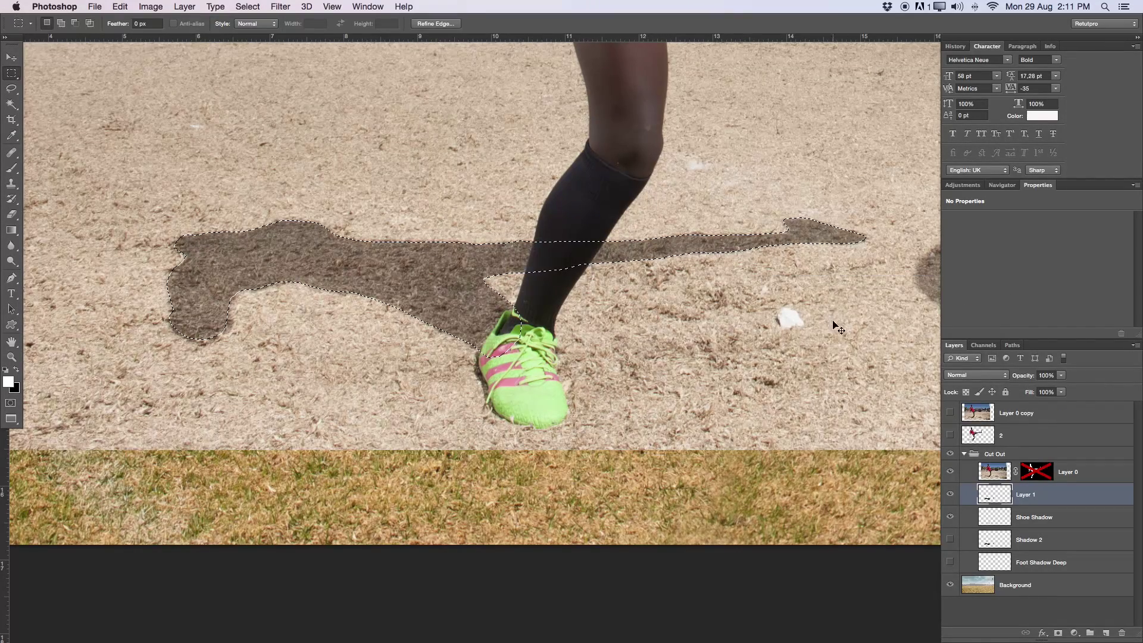
key("super+d")
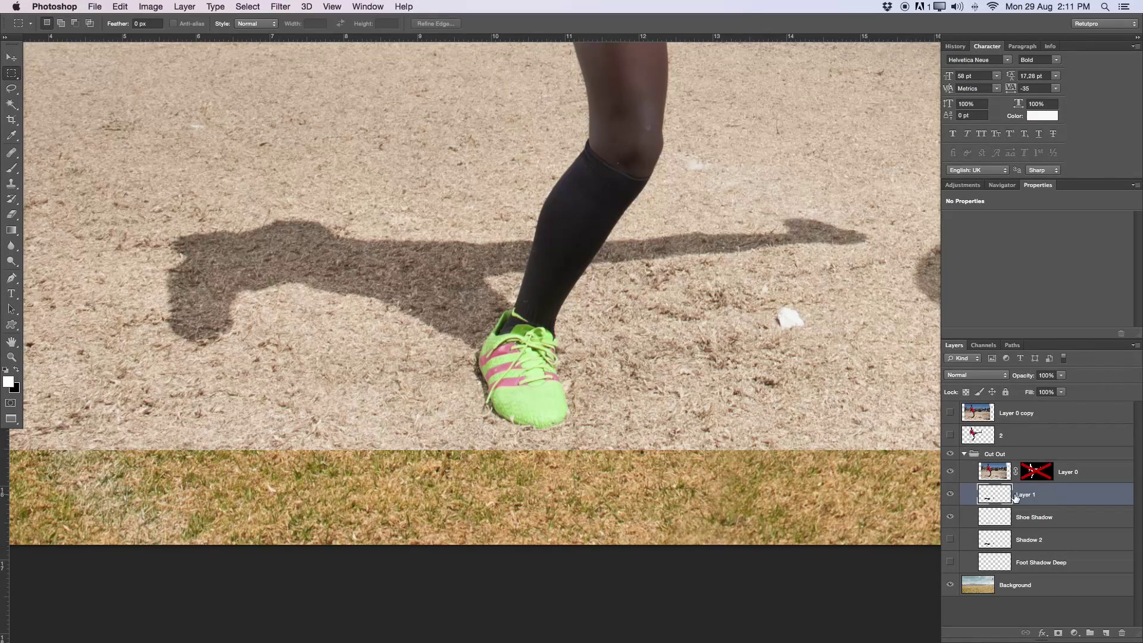
Re-enable the layer mask on Layer 0 so only the cut-out player covers the grass background.
left_click(1032, 473)
left_click(1033, 474, "shift")
key("z")
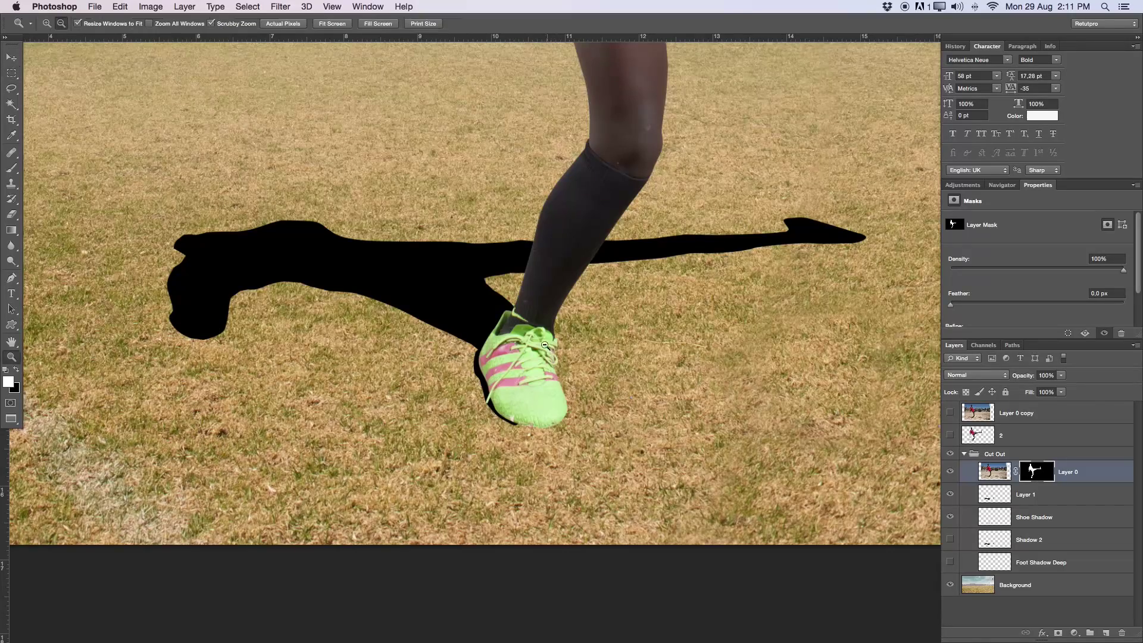
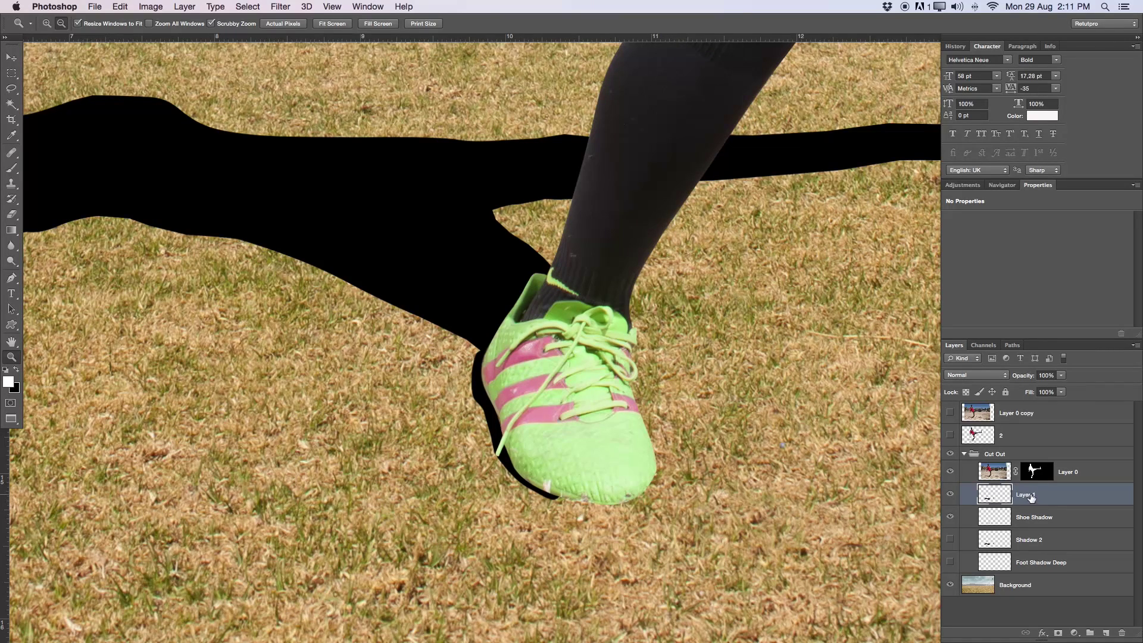
Rename the body shadow layer Person Shadow and set its opacity to 40%.
double_click(1025, 494)
key("BackSpace")
type("Person Shadow")
key("Return")
left_click(1048, 375)
type("40")
key("Return")
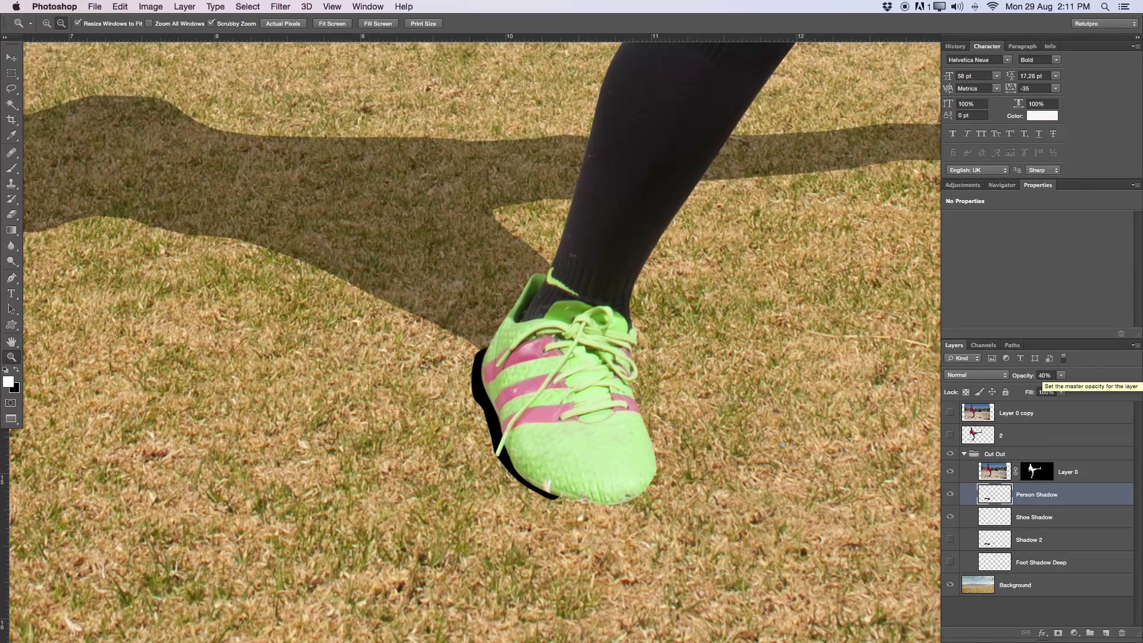
Hide the Shoe Shadow layer, lower the Person Shadow layer's opacity to about 31%, and compare the image with and without it.
left_click(951, 517)
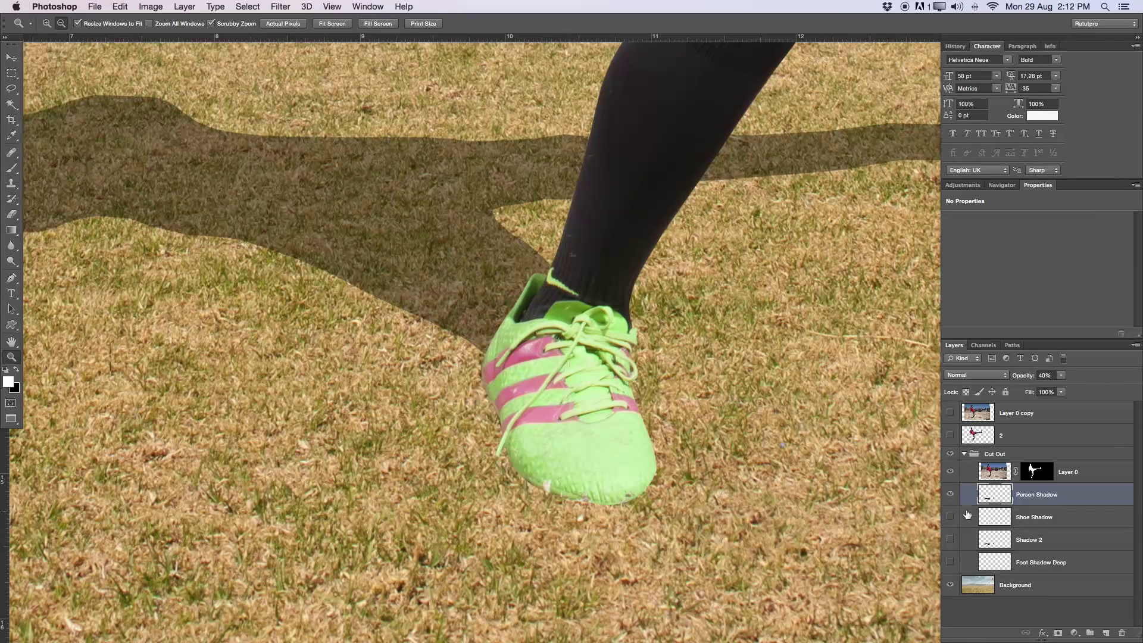
left_click_drag(561, 333, 497, 342)
left_click_drag(580, 274, 528, 375)
left_click_drag(636, 340, 590, 342)
left_click_drag(643, 303, 577, 380)
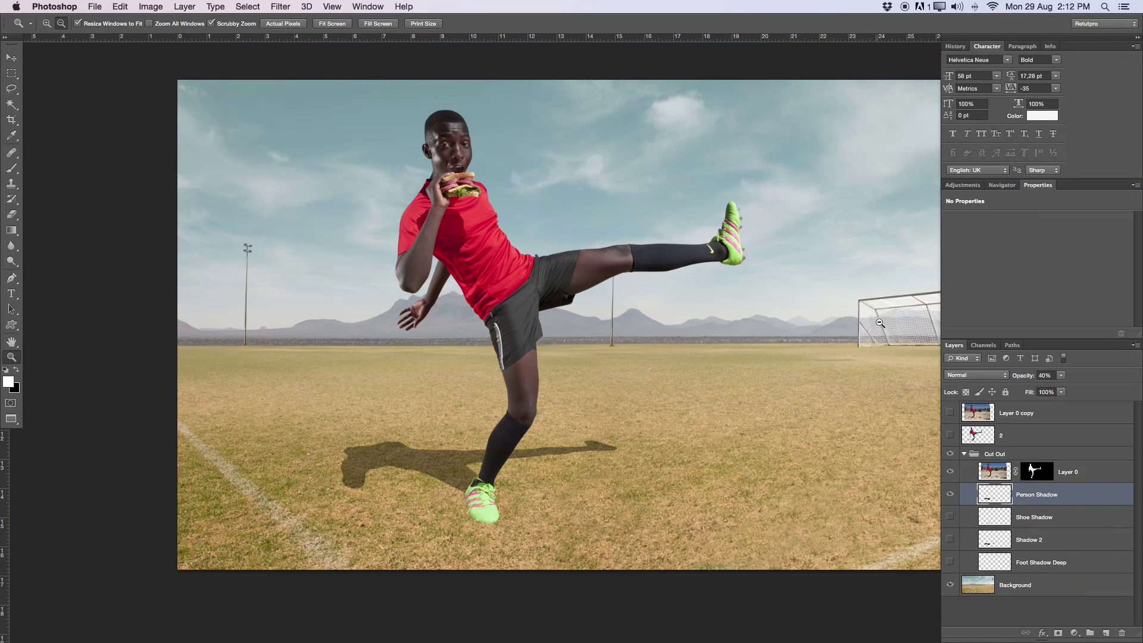
left_click_drag(1025, 376, 1019, 376)
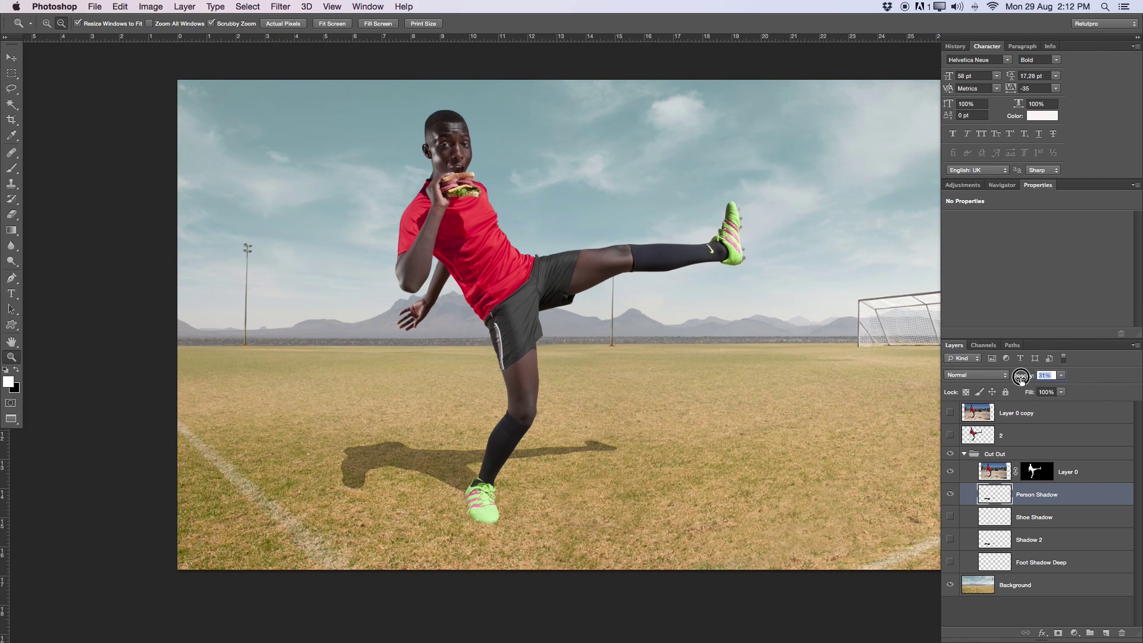
left_click_drag(1022, 379, 1023, 379)
left_click(951, 499)
left_click(951, 500)
Select the Shoe Shadow layer and make it visible again under the standing shoe.
left_click(996, 516)
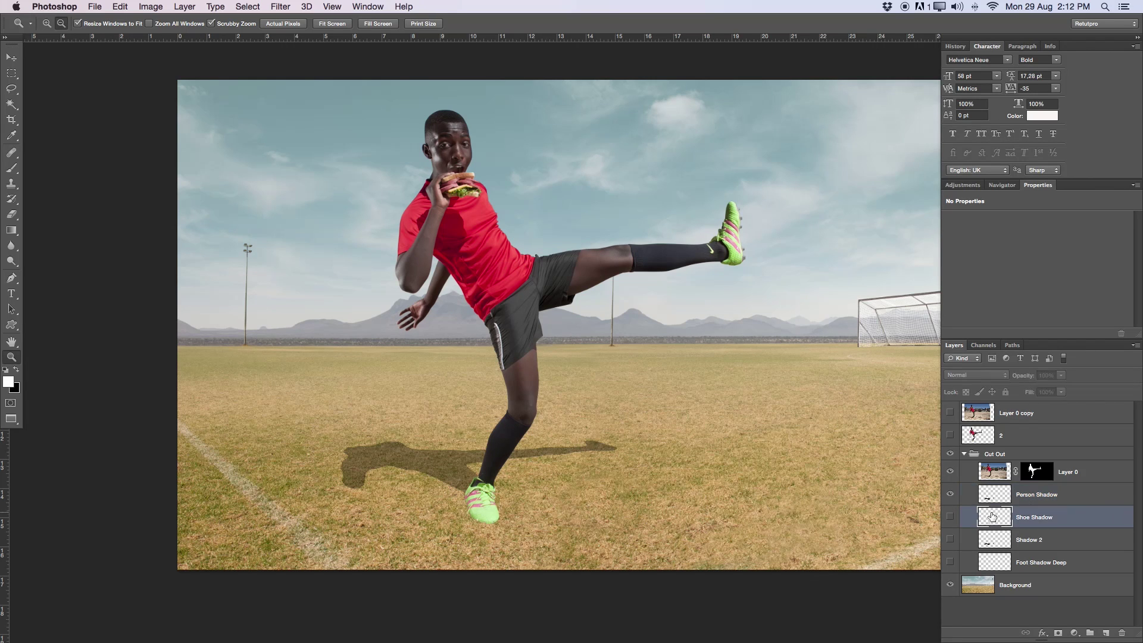
left_click(951, 517)
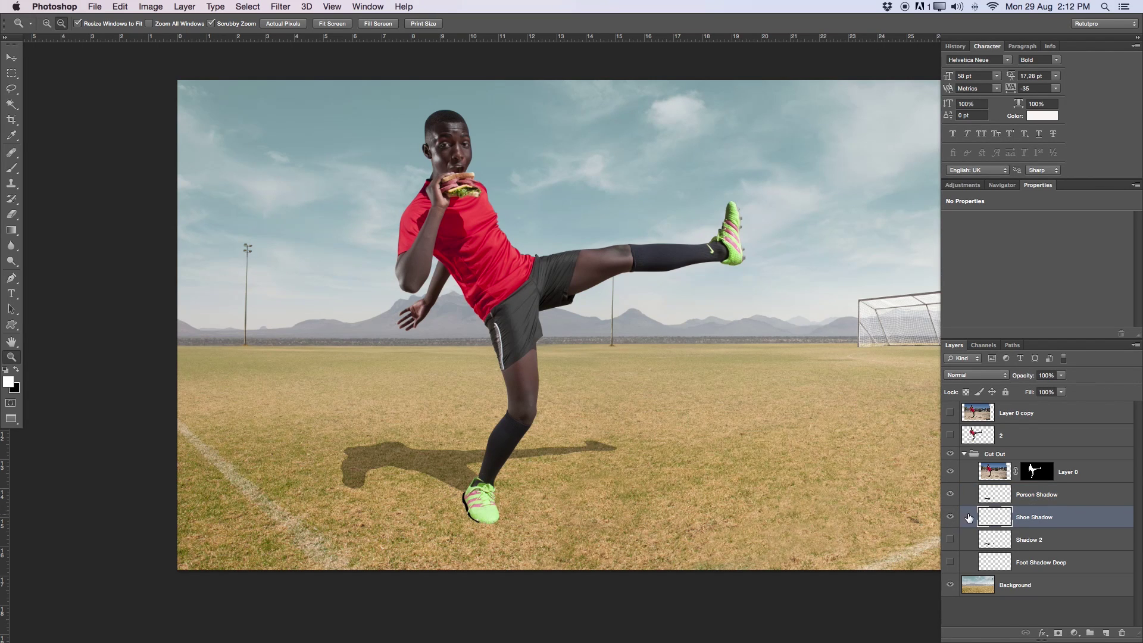
left_click(479, 485)
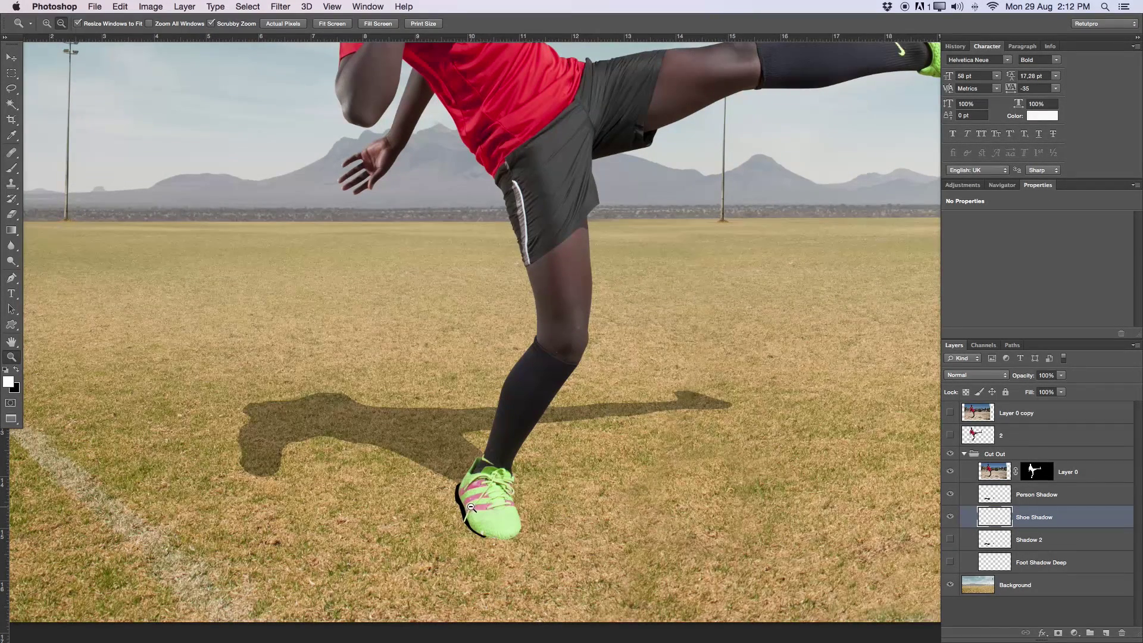
Lower the Shoe Shadow layer's opacity to 52% and check it against the whole image.
left_click_drag(1029, 381, 1019, 381)
type("40")
left_click_drag(1024, 378, 1036, 377)
left_click(492, 473, "alt")
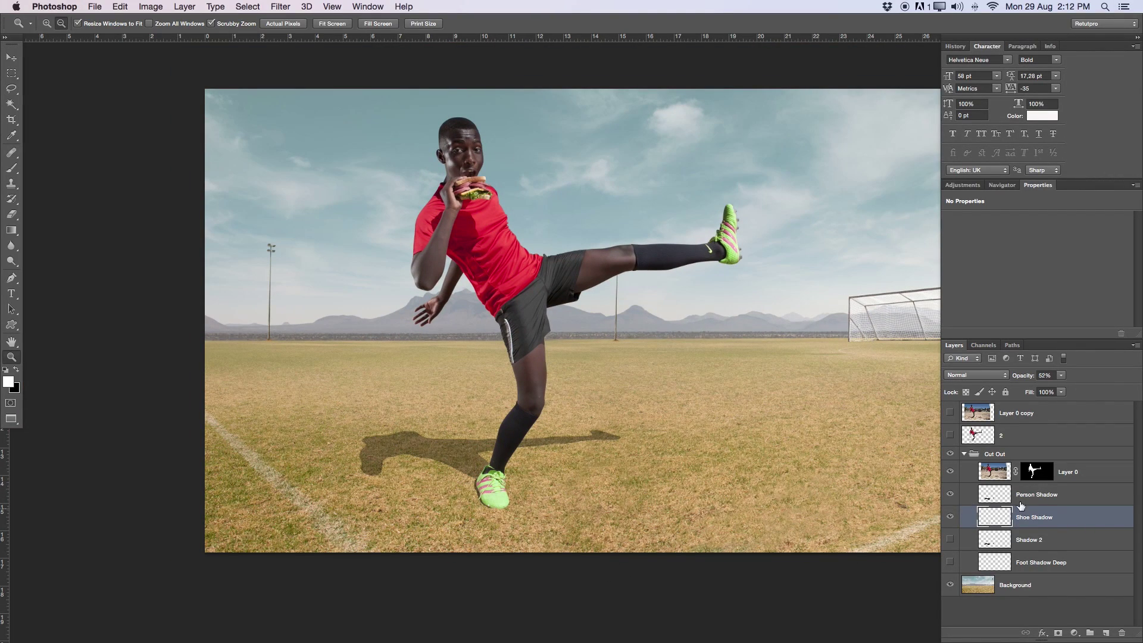
Try a uniform Gaussian Blur with a 4.0-pixel radius on the Person Shadow layer.
left_click(1040, 496)
left_click_drag(438, 452, 432, 363)
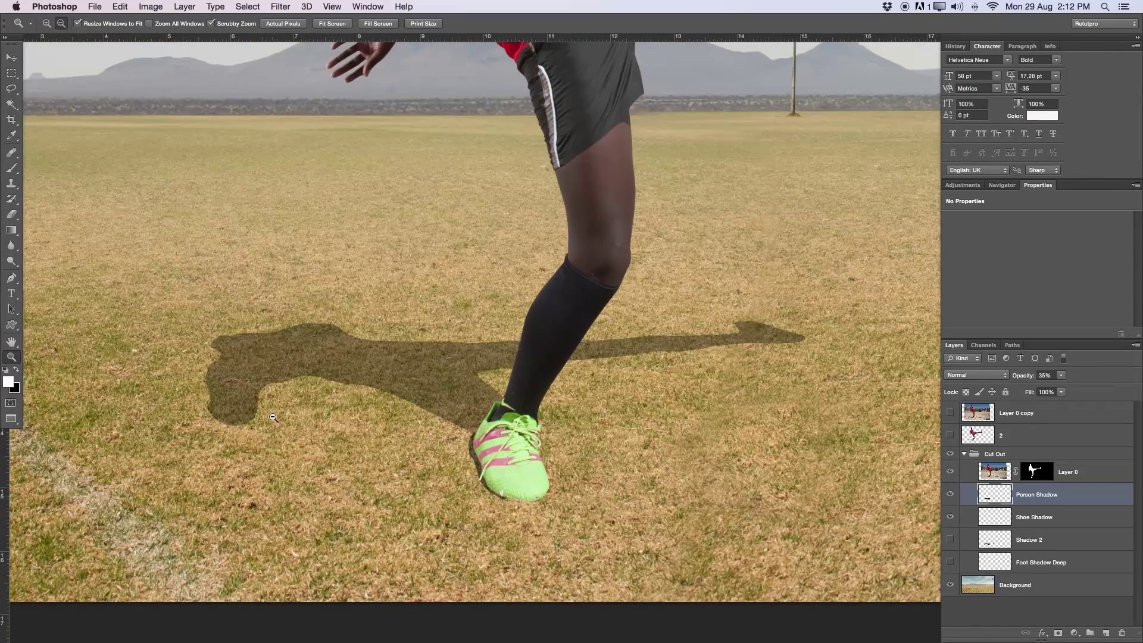
left_click(286, 5)
mouse_move(311, 148)
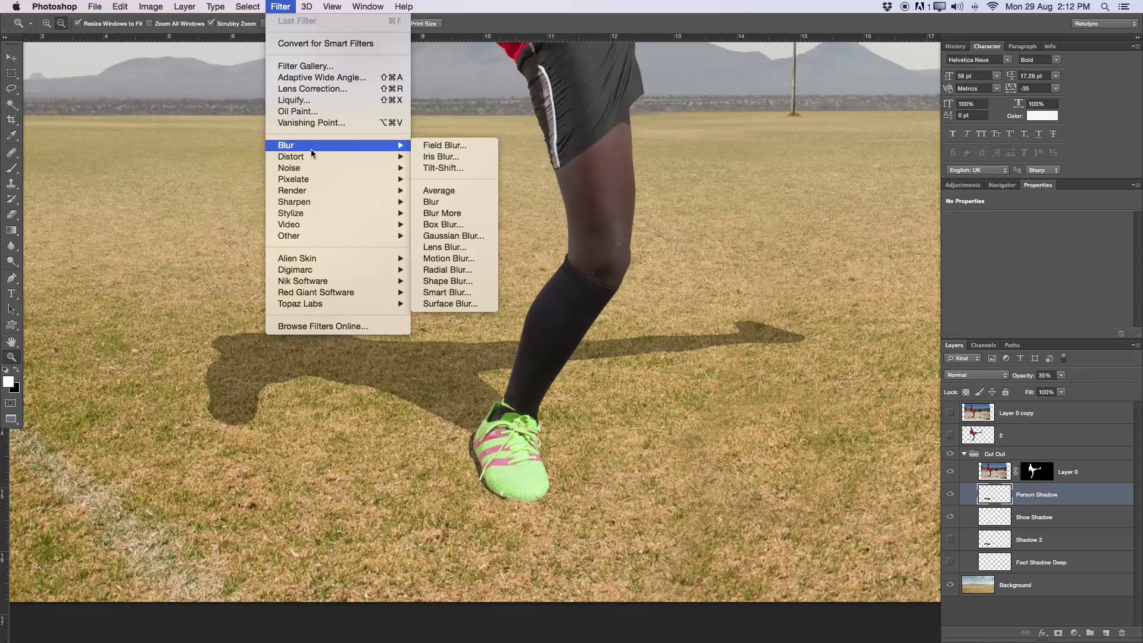
left_click(470, 236)
mouse_move(729, 630)
left_mouse_down()
mouse_move(780, 630)
mouse_move(744, 632)
left_mouse_up()
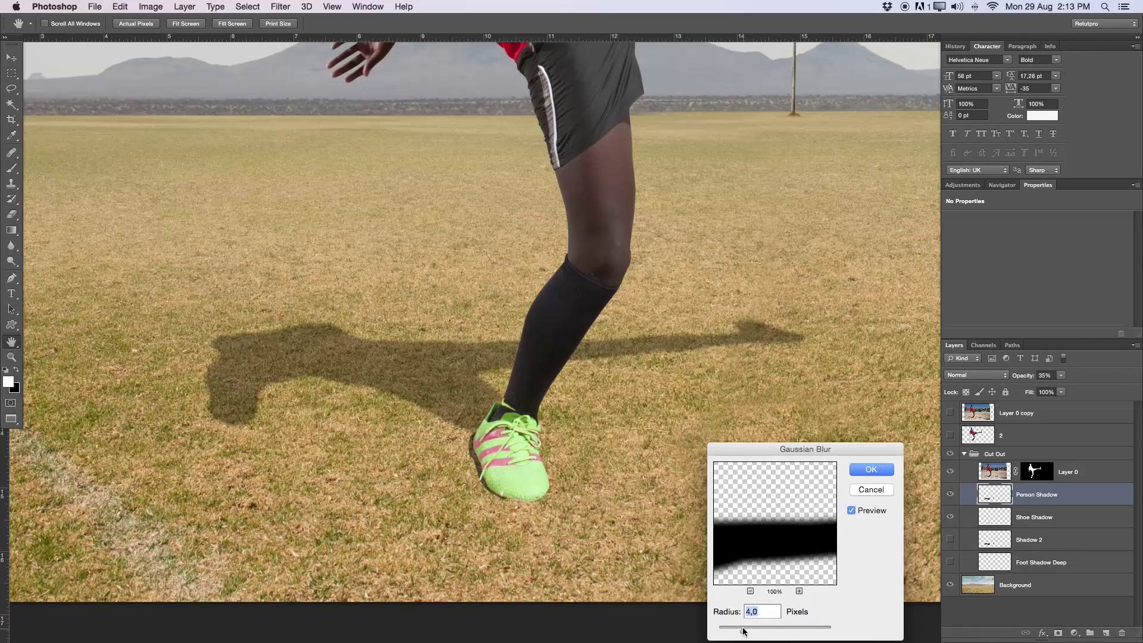
left_click(884, 489)
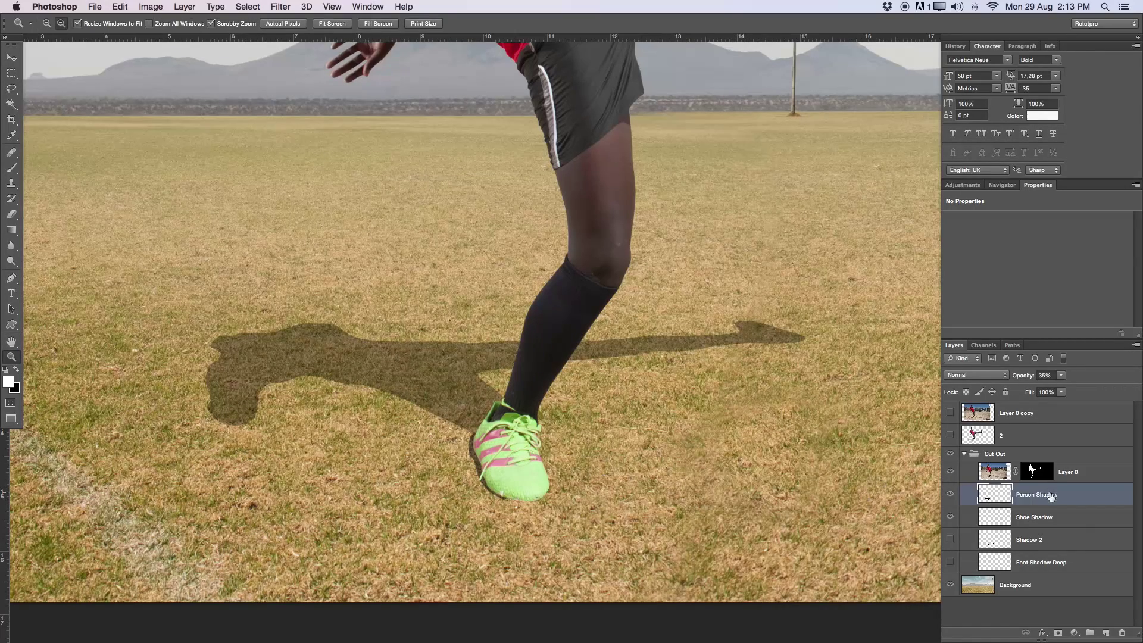
Add a layer mask to the Person Shadow layer and try fading the shadow with a linear black-and-white gradient.
left_click(1058, 633)
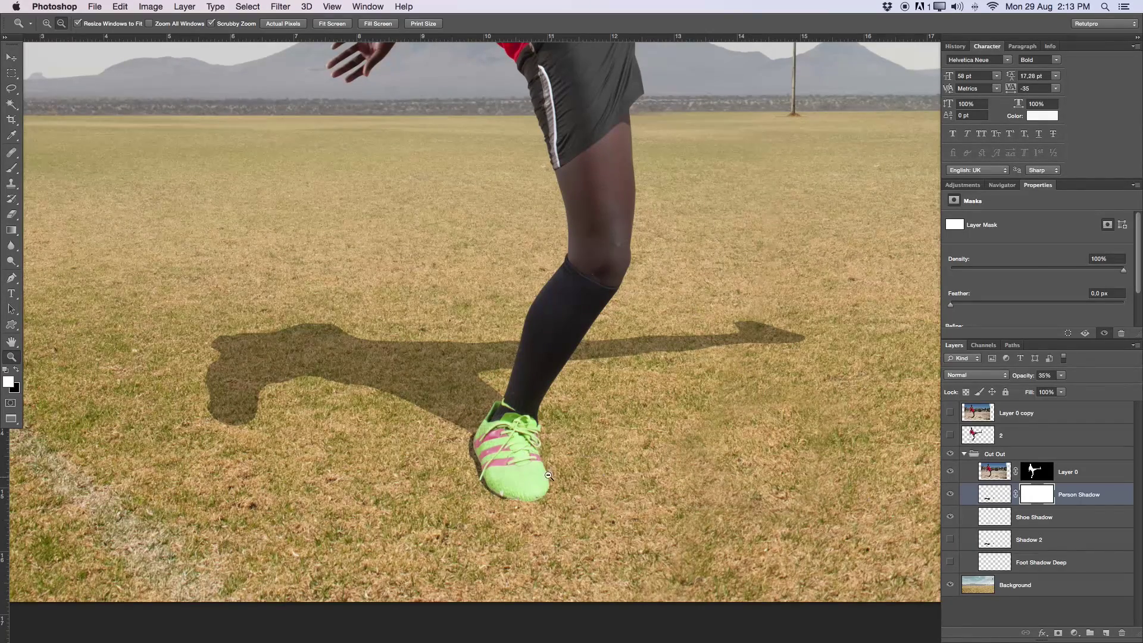
key("g")
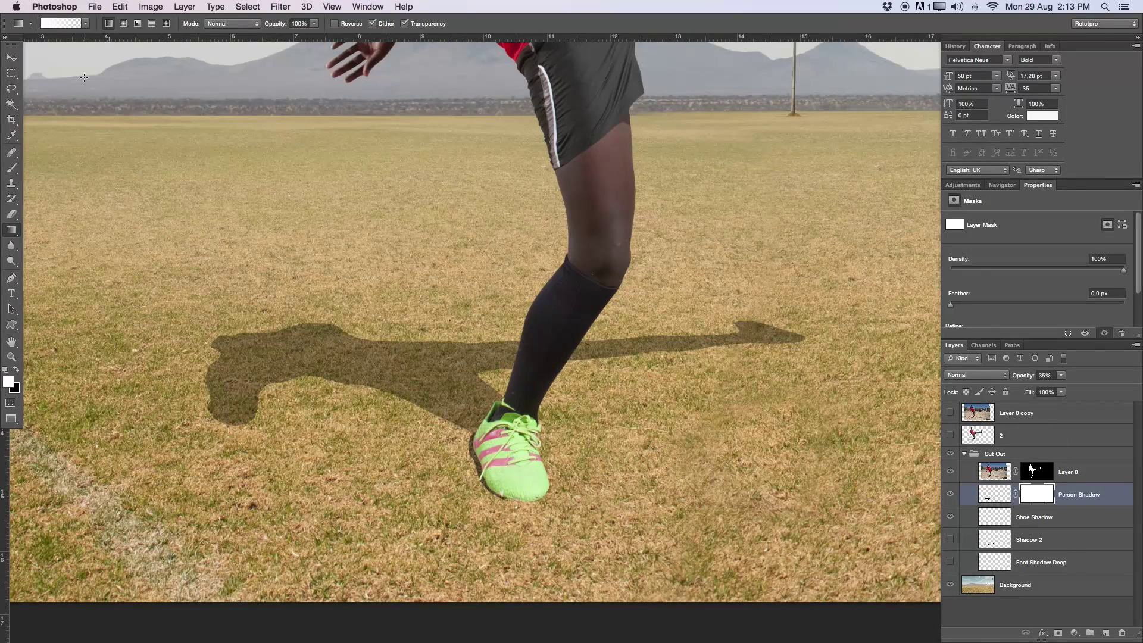
left_click(86, 24)
left_click(30, 52)
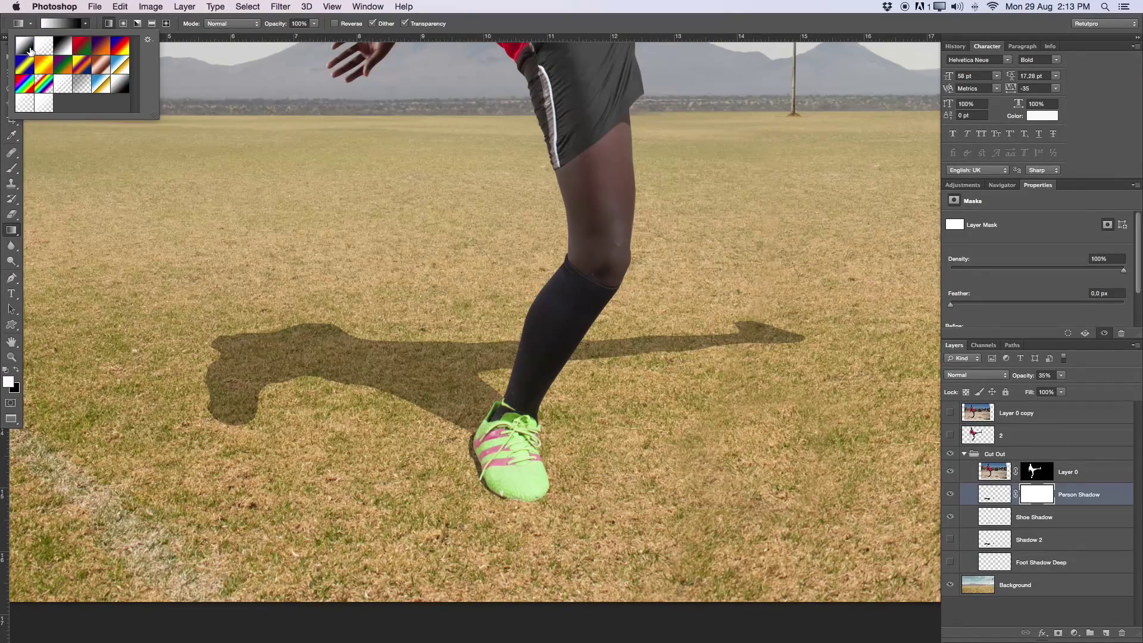
left_click(92, 24)
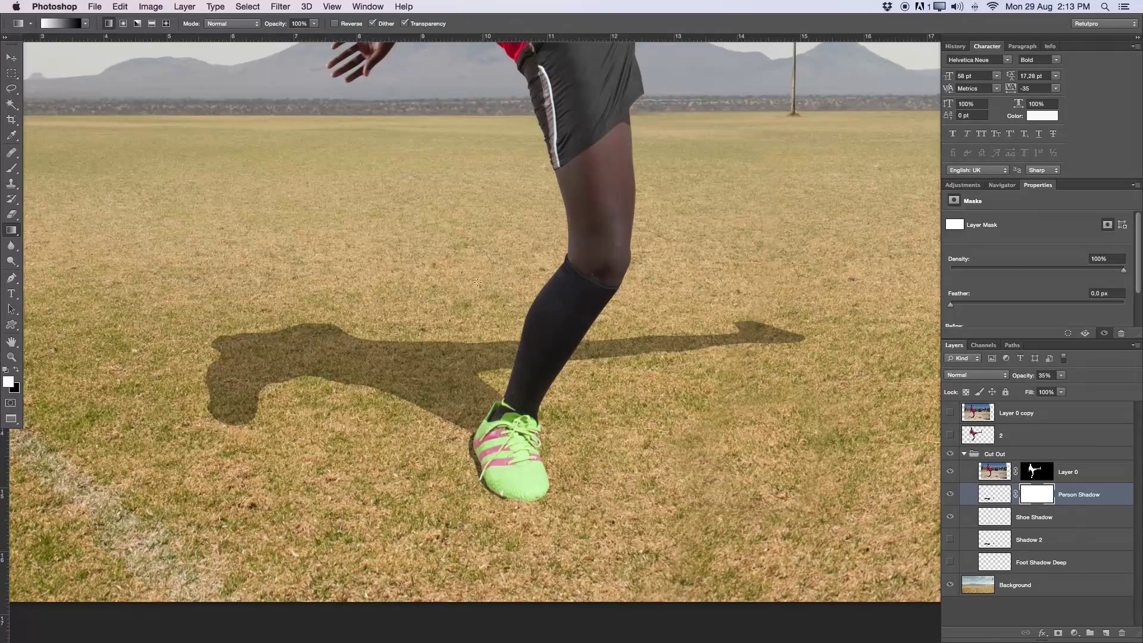
left_click_drag(428, 303, 534, 499)
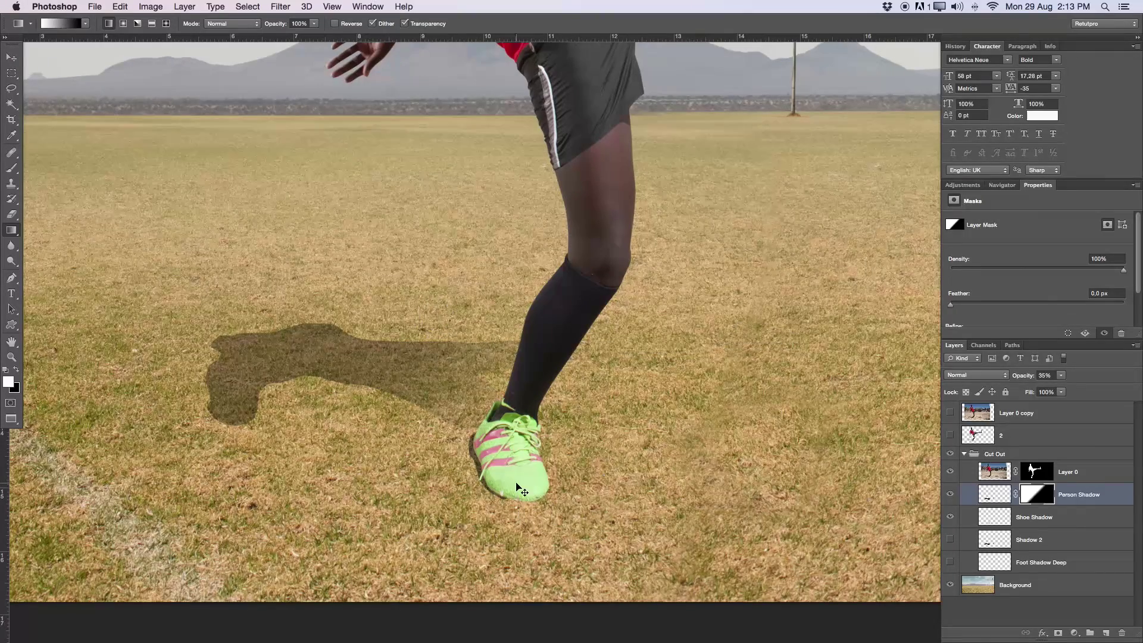
Undo the first mask gradient and try other gradient directions and lengths across the shadow near the shoe.
key("ctrl+z")
left_click_drag(484, 417, 597, 624)
left_click_drag(598, 298, 631, 589)
scroll(768, 464, "up", 5)
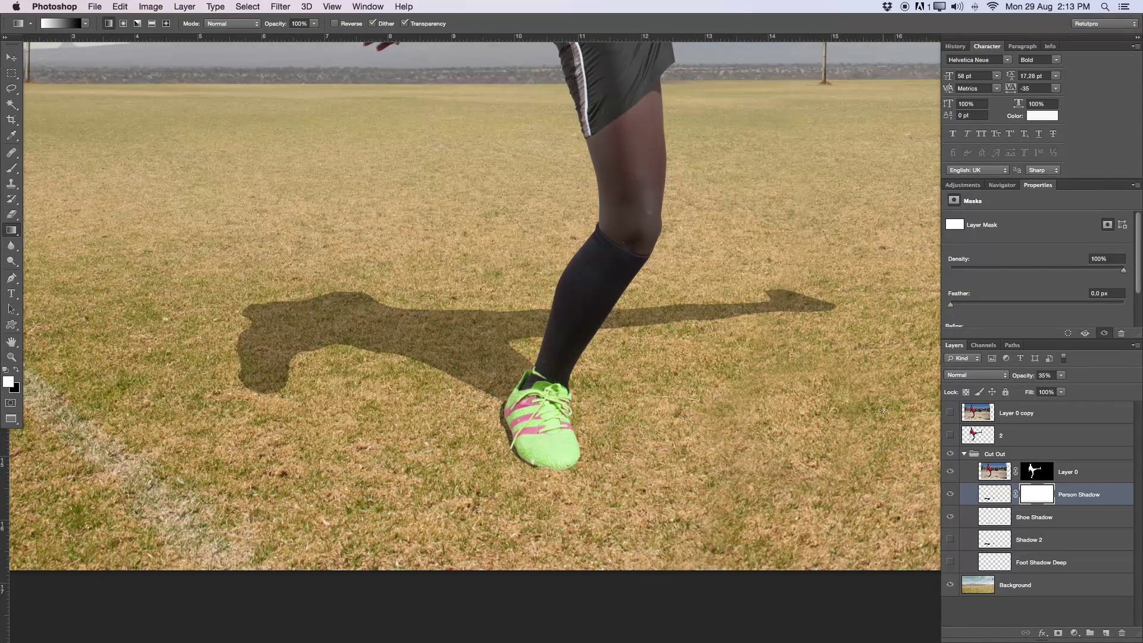
left_click_drag(481, 347, 589, 384)
left_click_drag(386, 339, 518, 411)
key("super+z")
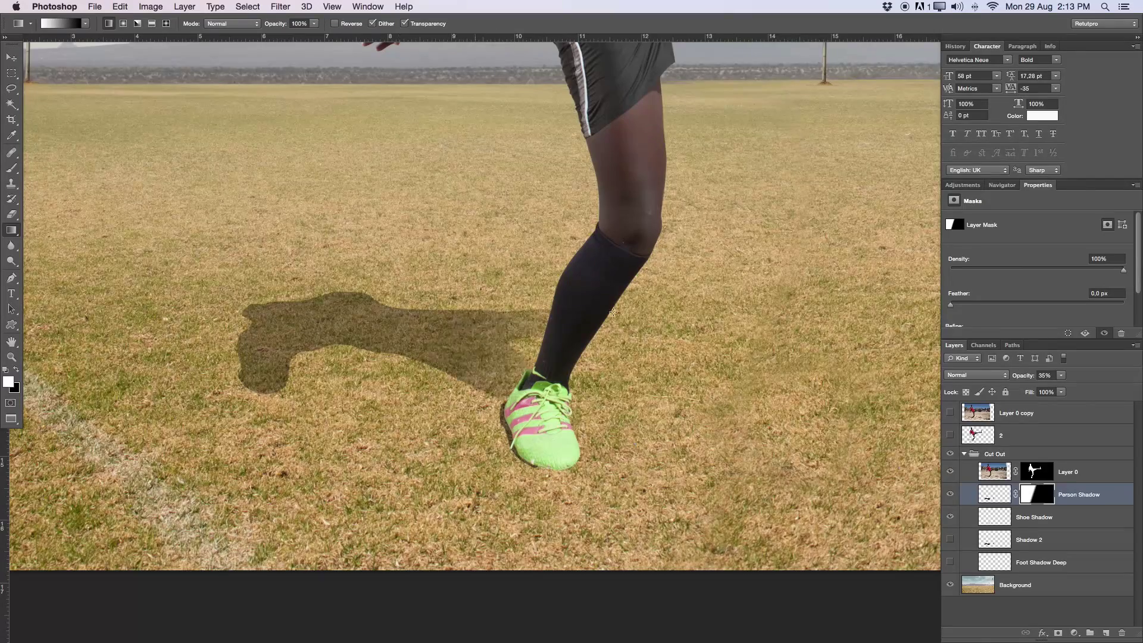
Revert the document to the last opacity change, before the Person Shadow's layer mask and gradients were added.
left_click(954, 46)
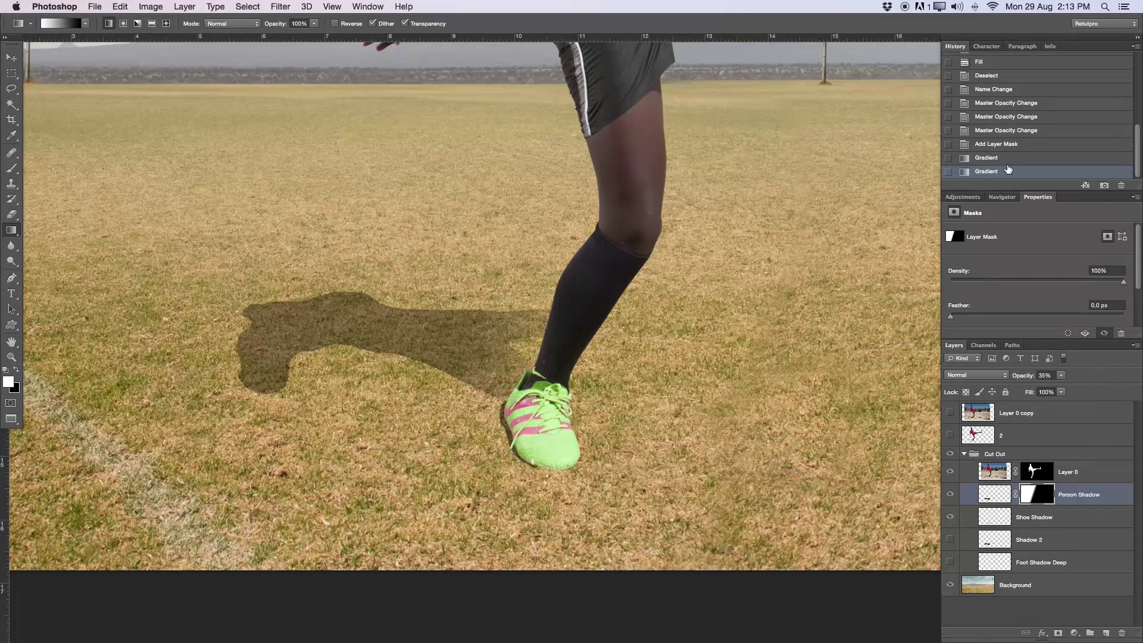
left_click(1006, 145)
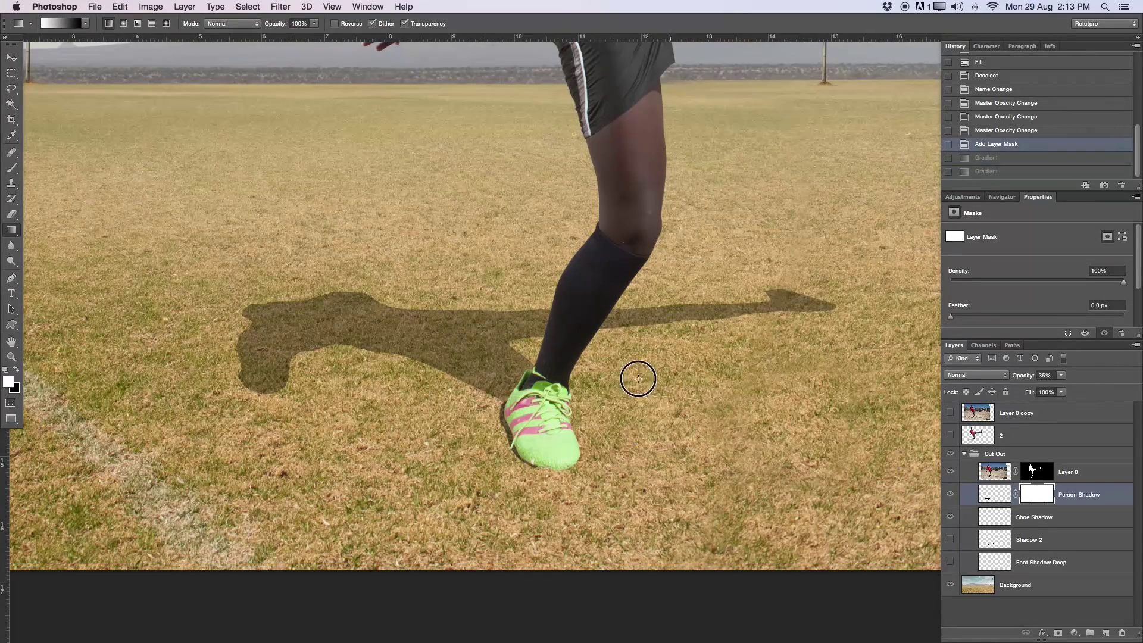
scroll(638, 378, "right", 2)
left_click(1007, 131)
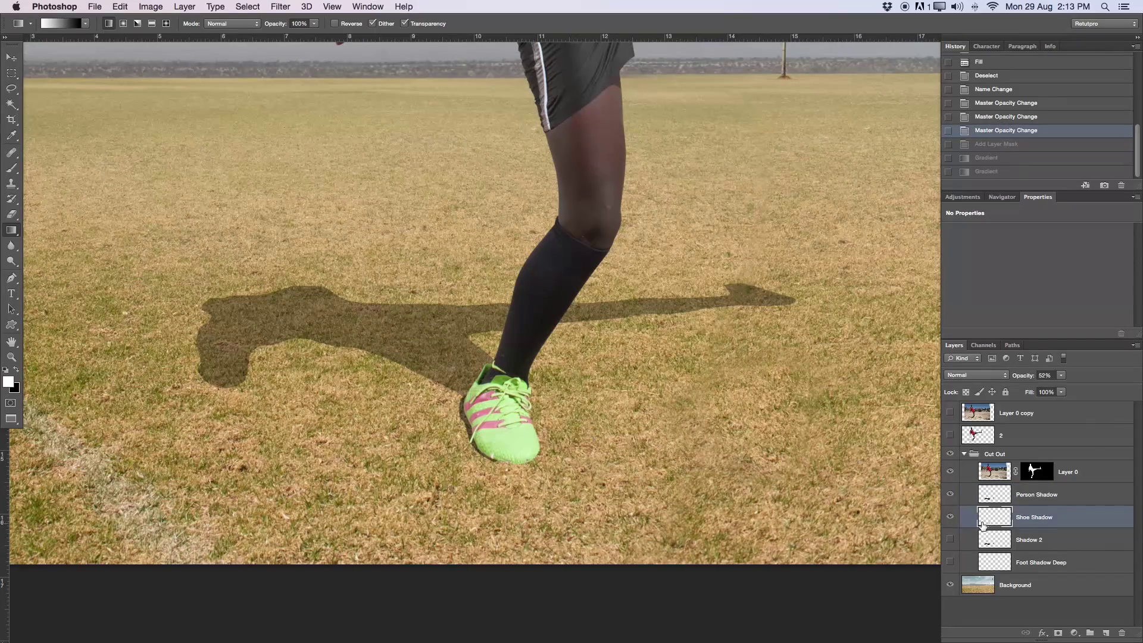
Select the Person Shadow layer and set up the Blur tool with 100% strength.
left_click(1008, 499)
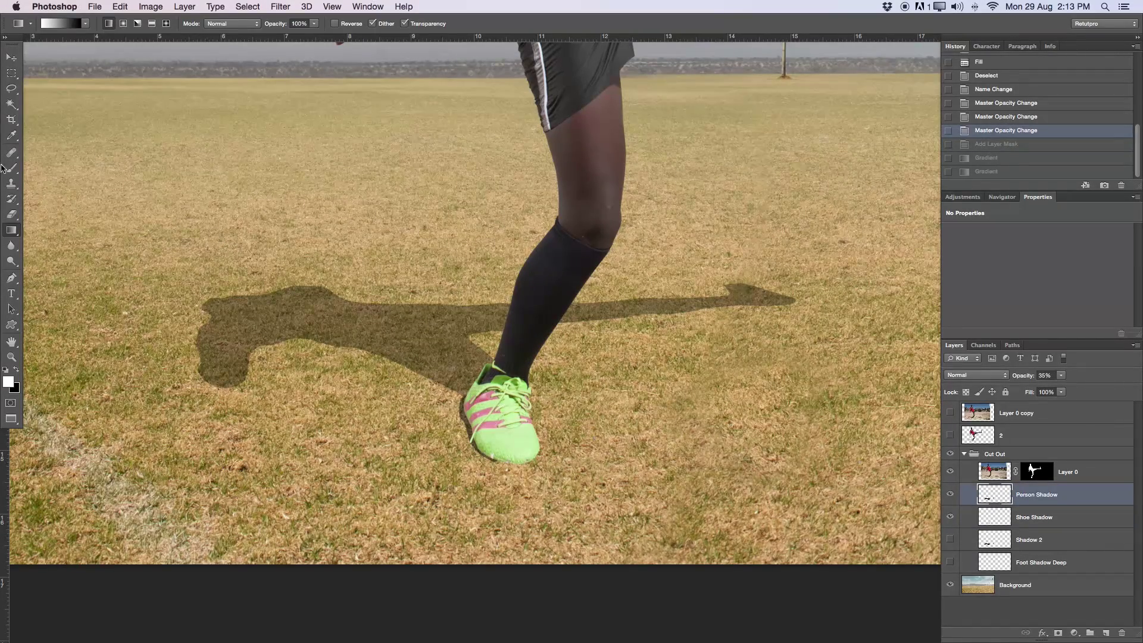
left_click(11, 246)
right_click(15, 247)
left_click(40, 245)
left_click_drag(196, 25, 262, 25)
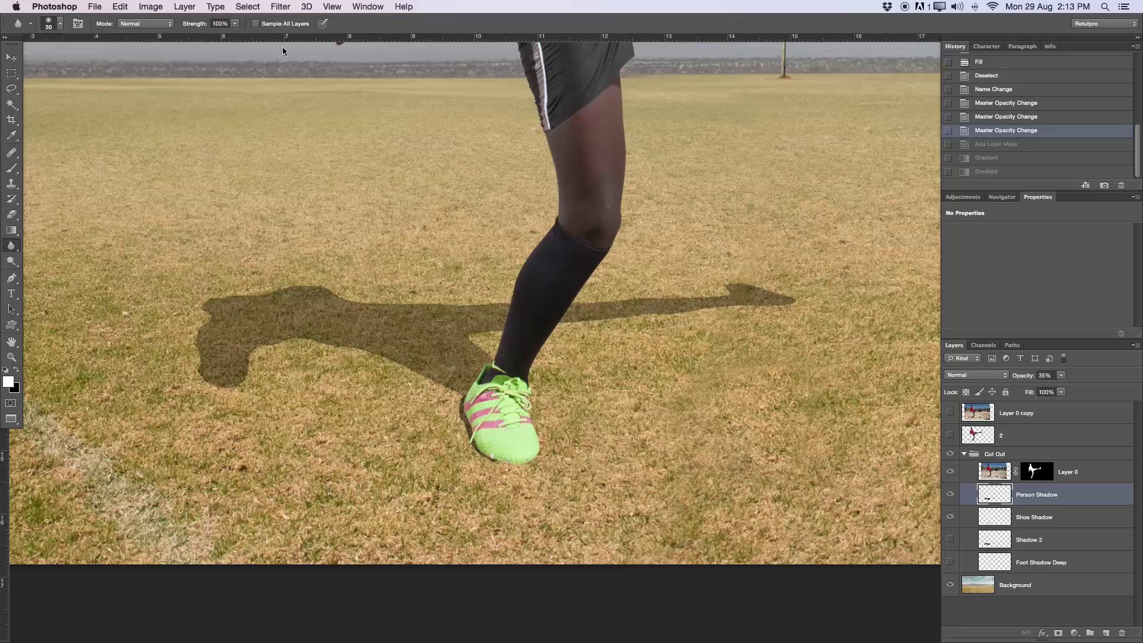
Soften the Person Shadow's edges in the notch between the legs near the heel using a 30 px Blur brush.
key("z")
left_click_drag(485, 331, 700, 404)
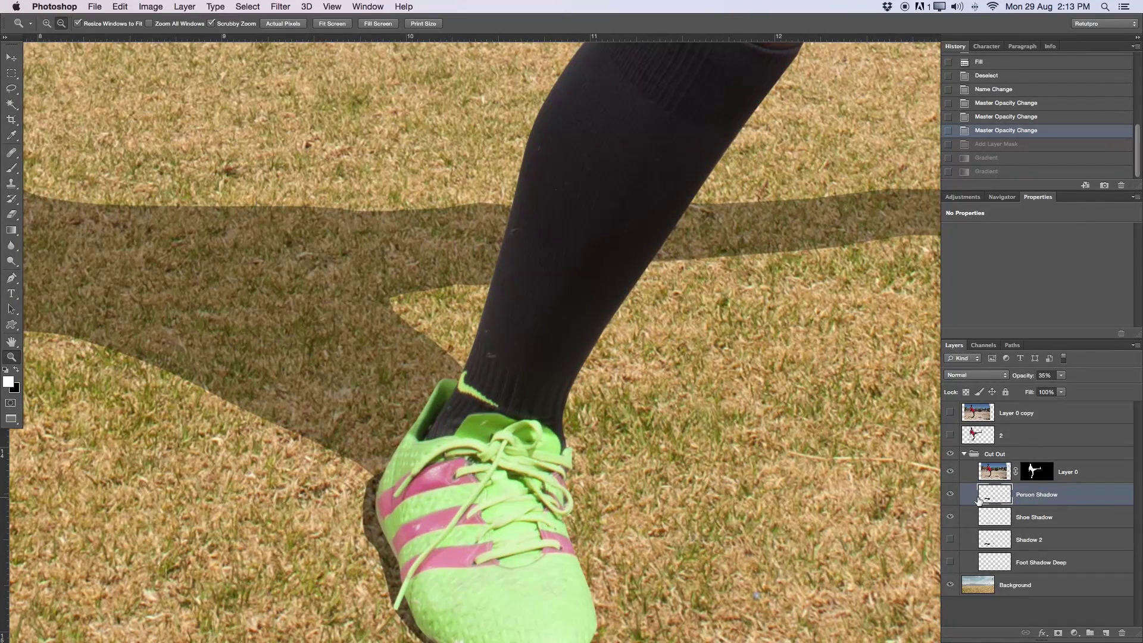
left_click(956, 494)
left_click(957, 494)
left_click(12, 246)
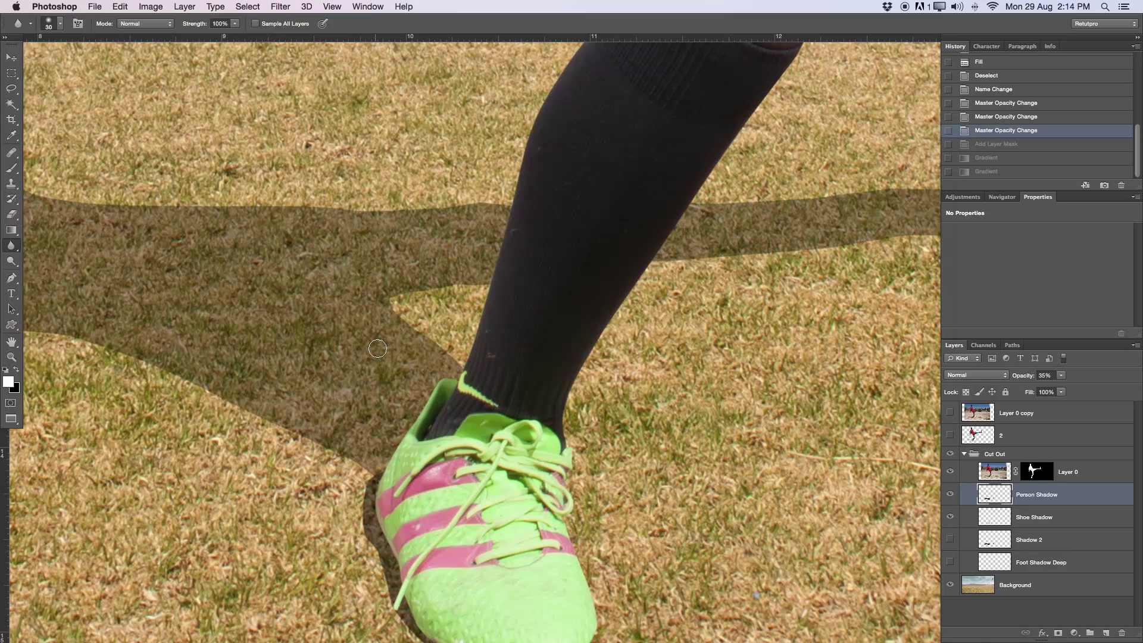
left_click_drag(391, 305, 481, 399)
left_click(435, 352)
mouse_move(482, 399)
left_mouse_down()
mouse_move(419, 329)
mouse_move(443, 357)
mouse_move(434, 338)
left_mouse_up()
mouse_move(434, 337)
left_mouse_down()
mouse_move(426, 329)
mouse_move(477, 377)
mouse_move(420, 330)
mouse_move(407, 307)
mouse_move(424, 294)
mouse_move(380, 303)
left_mouse_up()
left_click_drag(490, 279, 486, 280)
left_click_drag(428, 295, 421, 297)
mouse_move(485, 279)
left_mouse_down()
mouse_move(503, 280)
mouse_move(473, 286)
mouse_move(496, 279)
left_mouse_up()
mouse_move(424, 331)
left_mouse_down()
mouse_move(443, 347)
mouse_move(409, 321)
left_mouse_up()
Blur the edges of the kicking leg's shadow beyond the dark sock.
mouse_move(739, 221)
left_mouse_down()
mouse_move(658, 253)
mouse_move(472, 249)
left_mouse_up()
mouse_move(629, 228)
left_mouse_down()
mouse_move(651, 239)
mouse_move(580, 253)
left_mouse_up()
mouse_move(453, 253)
left_mouse_down()
mouse_move(577, 239)
mouse_move(582, 252)
mouse_move(713, 246)
mouse_move(731, 216)
mouse_move(756, 212)
left_mouse_up()
left_click_drag(837, 225, 650, 246)
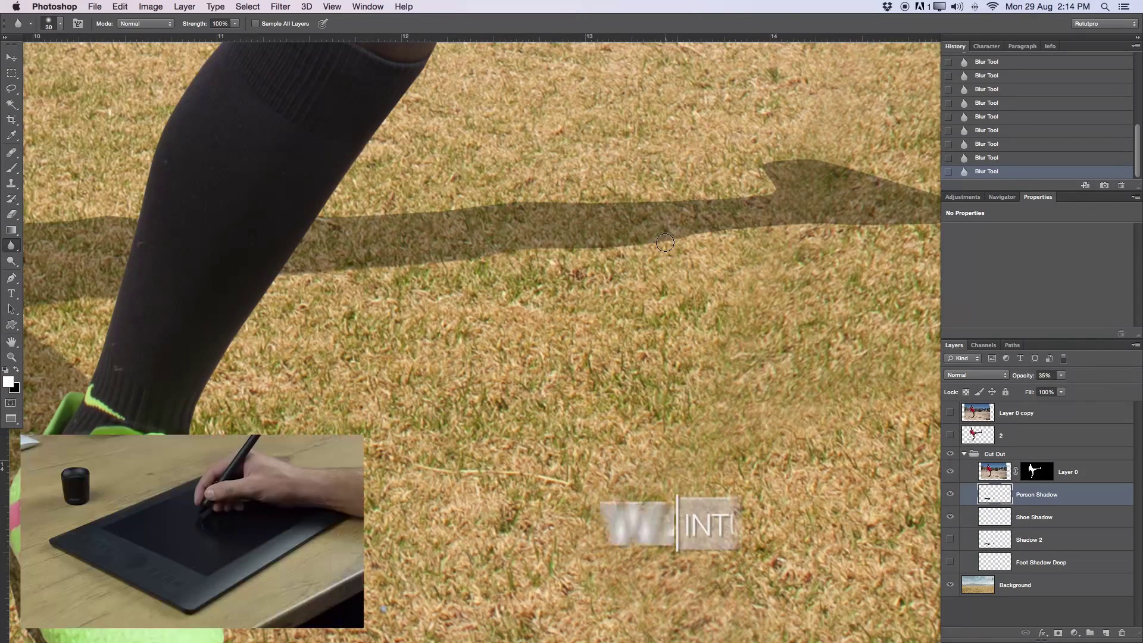
Enlarge the Blur tool's brush to 125 px.
key("bracketright")
key("bracketright")
key("bracketright")
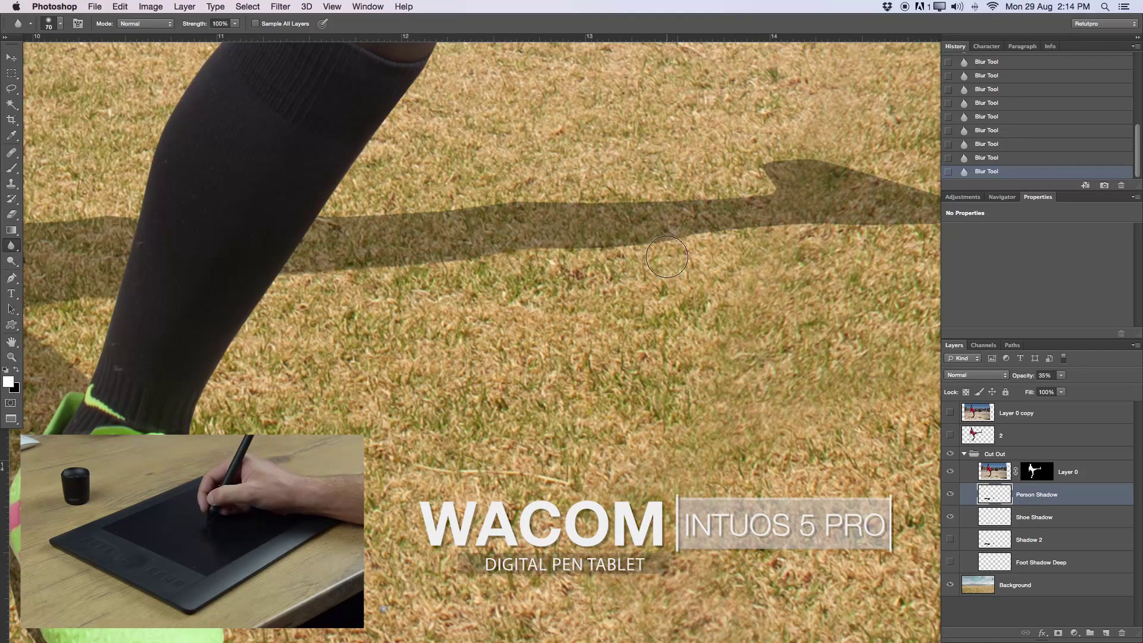
key("bracketright")
key("bracketright")
key("bracketright")
key("bracketright")
key("bracketright")
key("bracketright")
key("bracketright")
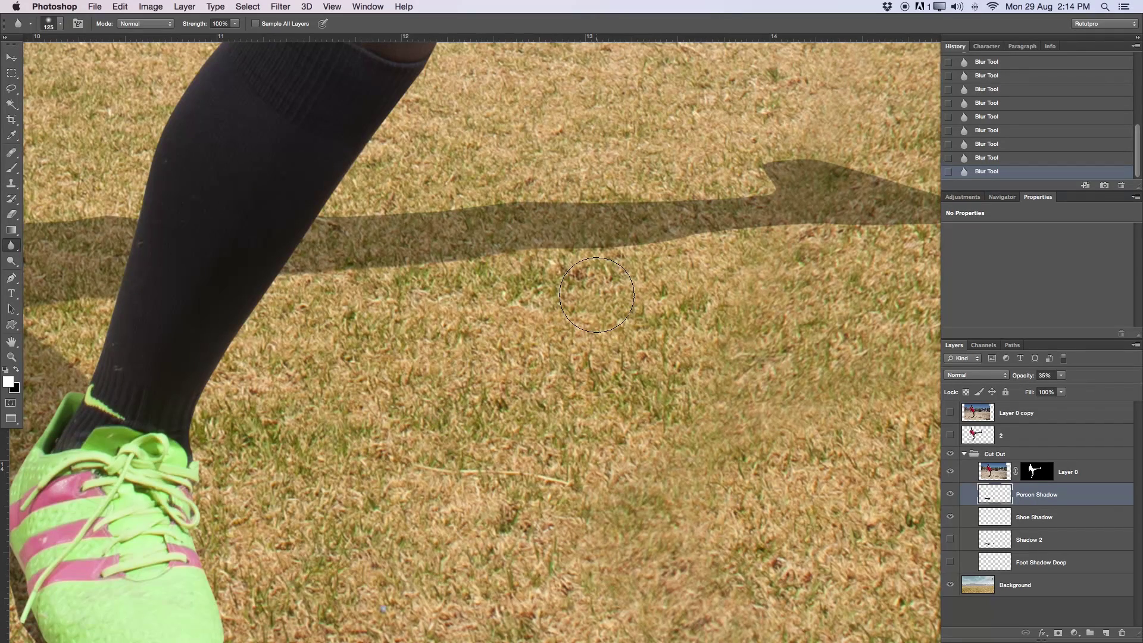
Reduce the Blur tool's brush to 60 px for the parts of the shadow farther from the shoe.
mouse_move(596, 295)
left_mouse_down()
mouse_move(620, 310)
mouse_move(612, 447)
mouse_move(598, 78)
left_mouse_up()
key("bracketleft")
key("bracketleft")
key("bracketleft")
key("bracketleft")
key("bracketleft")
key("bracketleft")
key("bracketleft")
key("bracketleft")
mouse_move(584, 278)
left_mouse_down()
mouse_move(596, 278)
mouse_move(562, 258)
left_mouse_up()
key("bracketleft")
key("bracketleft")
key("bracketleft")
Blur the outline of the kicking foot's shadow and the upper edge of the leg's shadow.
scroll(809, 272, "right", 3)
mouse_move(760, 255)
left_mouse_down()
mouse_move(913, 233)
mouse_move(752, 237)
mouse_move(810, 202)
mouse_move(717, 173)
mouse_move(854, 211)
mouse_move(761, 174)
mouse_move(854, 213)
left_mouse_up()
mouse_move(677, 175)
left_mouse_down()
mouse_move(709, 175)
mouse_move(679, 178)
mouse_move(686, 196)
mouse_move(679, 172)
mouse_move(686, 209)
left_mouse_up()
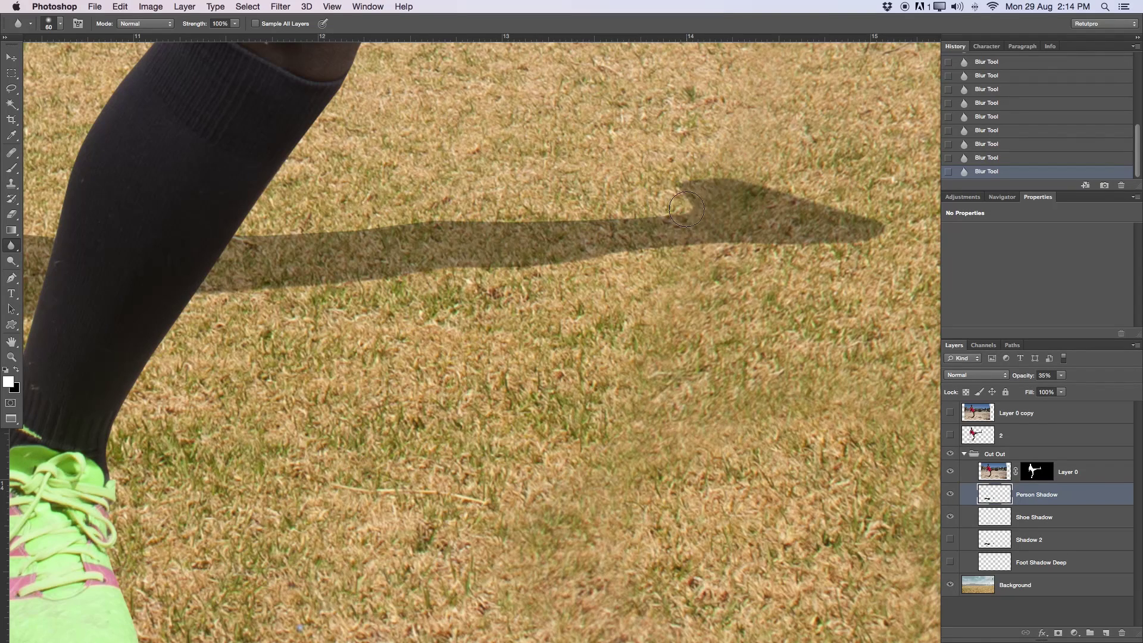
mouse_move(592, 217)
left_mouse_down()
mouse_move(561, 222)
mouse_move(556, 205)
left_mouse_up()
mouse_move(417, 216)
left_mouse_down()
mouse_move(268, 230)
mouse_move(403, 233)
mouse_move(556, 206)
left_mouse_up()
left_click_drag(640, 213, 716, 173)
Blur the upper edge of the torso's shadow and continue around the far end at the head.
left_click_drag(436, 377, 748, 329)
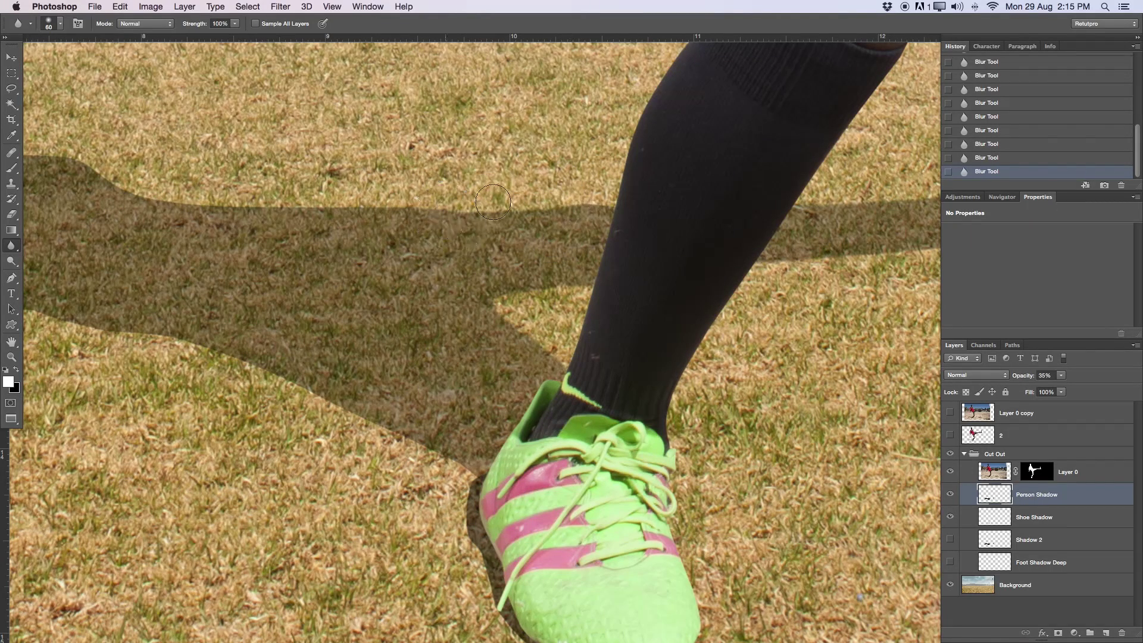
mouse_move(345, 201)
left_mouse_down()
mouse_move(126, 182)
mouse_move(66, 143)
mouse_move(110, 211)
mouse_move(502, 255)
left_mouse_up()
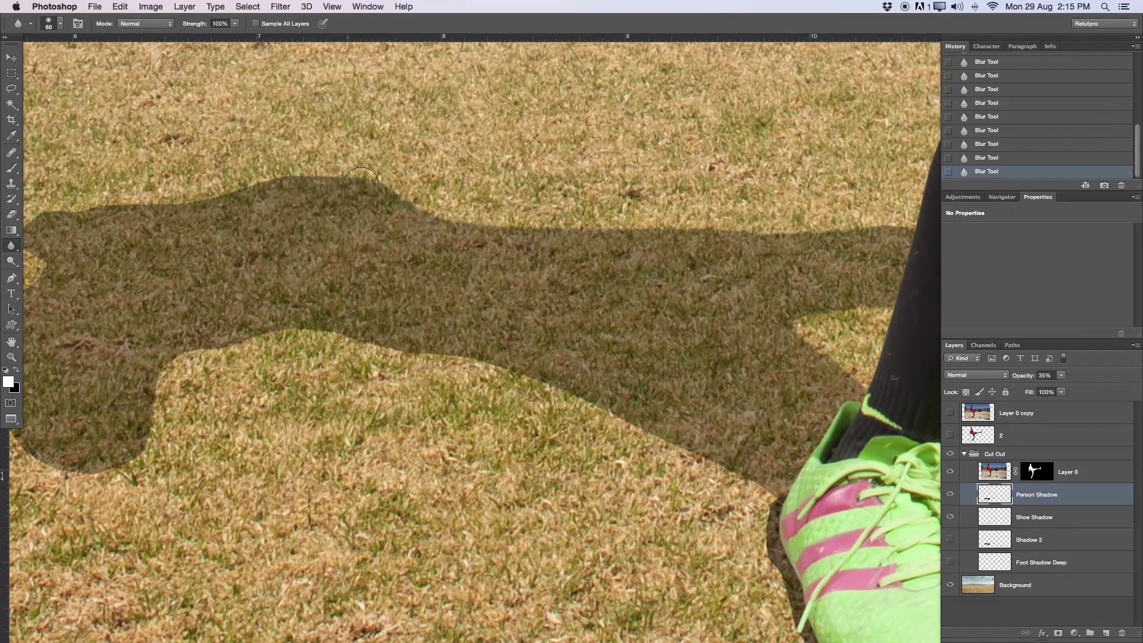
left_click_drag(258, 184, 181, 218)
mouse_move(185, 215)
left_mouse_down()
mouse_move(381, 243)
mouse_move(393, 225)
mouse_move(348, 290)
mouse_move(370, 314)
mouse_move(346, 288)
mouse_move(353, 315)
mouse_move(308, 388)
mouse_move(332, 343)
mouse_move(336, 501)
mouse_move(329, 428)
mouse_move(346, 485)
mouse_move(362, 481)
mouse_move(399, 514)
mouse_move(359, 481)
left_mouse_up()
left_click_drag(468, 480, 467, 488)
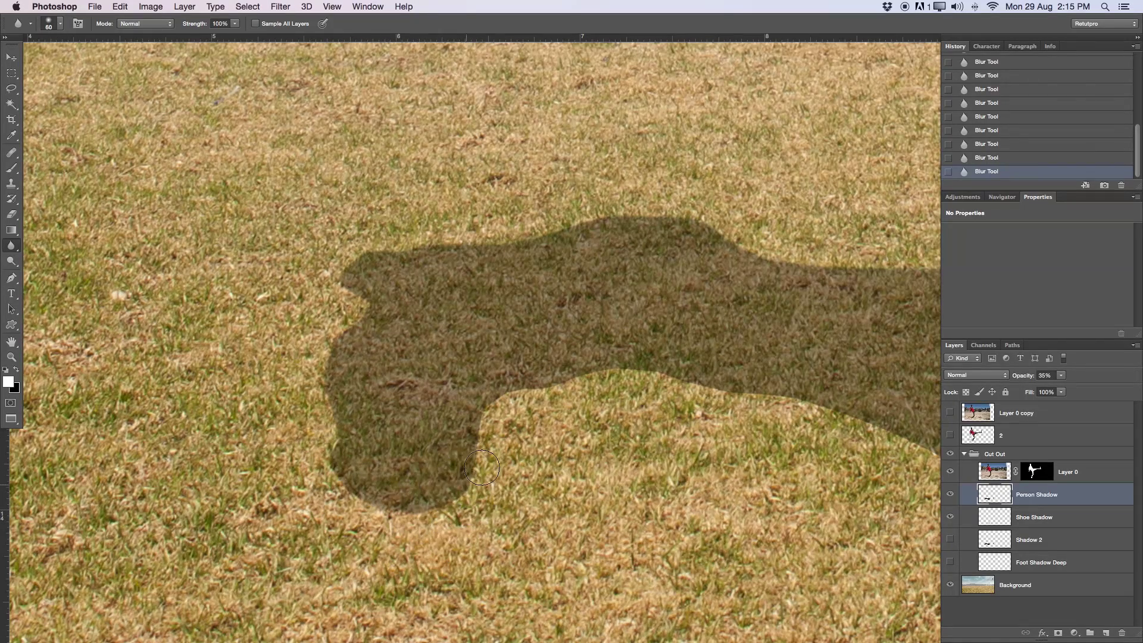
Blur the underside of the torso's shadow and its lower edge back towards the standing shoe.
mouse_move(489, 380)
left_mouse_down()
mouse_move(536, 388)
mouse_move(476, 421)
mouse_move(493, 407)
left_mouse_up()
mouse_move(553, 387)
left_mouse_down()
mouse_move(611, 376)
mouse_move(554, 380)
left_mouse_up()
left_click_drag(552, 380, 631, 384)
mouse_move(648, 370)
left_mouse_down()
mouse_move(728, 386)
mouse_move(576, 314)
mouse_move(564, 290)
mouse_move(692, 339)
mouse_move(579, 287)
mouse_move(723, 354)
left_mouse_up()
mouse_move(706, 346)
left_mouse_down()
mouse_move(593, 297)
mouse_move(776, 359)
mouse_move(857, 429)
mouse_move(842, 378)
mouse_move(815, 375)
mouse_move(922, 441)
left_mouse_up()
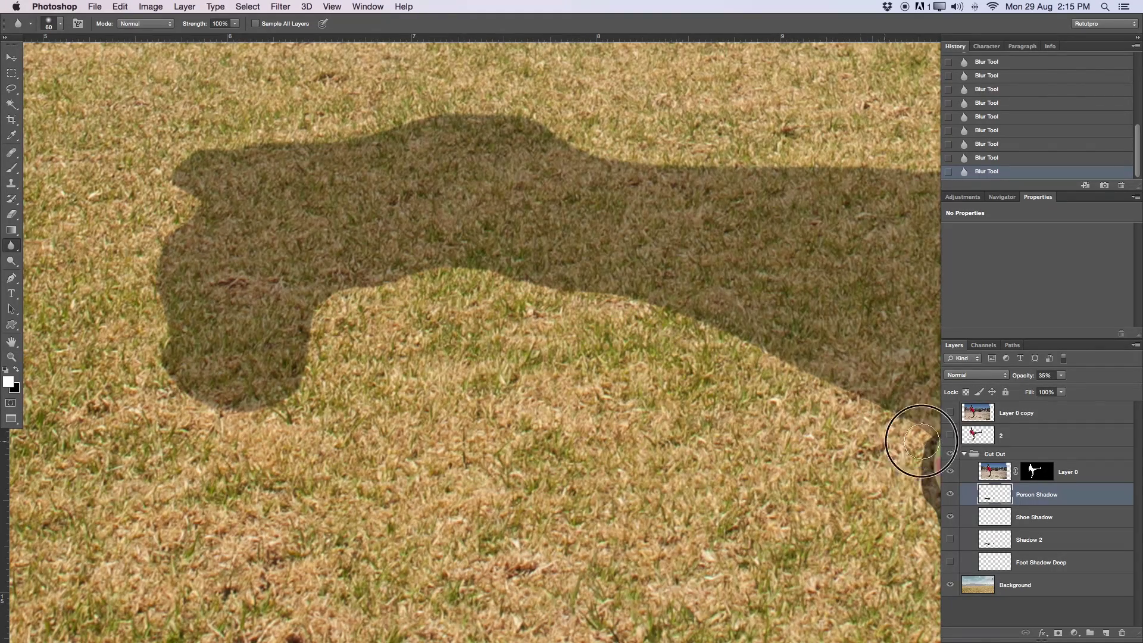
left_click_drag(688, 289, 463, 172)
mouse_move(567, 245)
left_mouse_down()
mouse_move(600, 286)
mouse_move(683, 289)
left_mouse_up()
left_click_drag(655, 292, 716, 334)
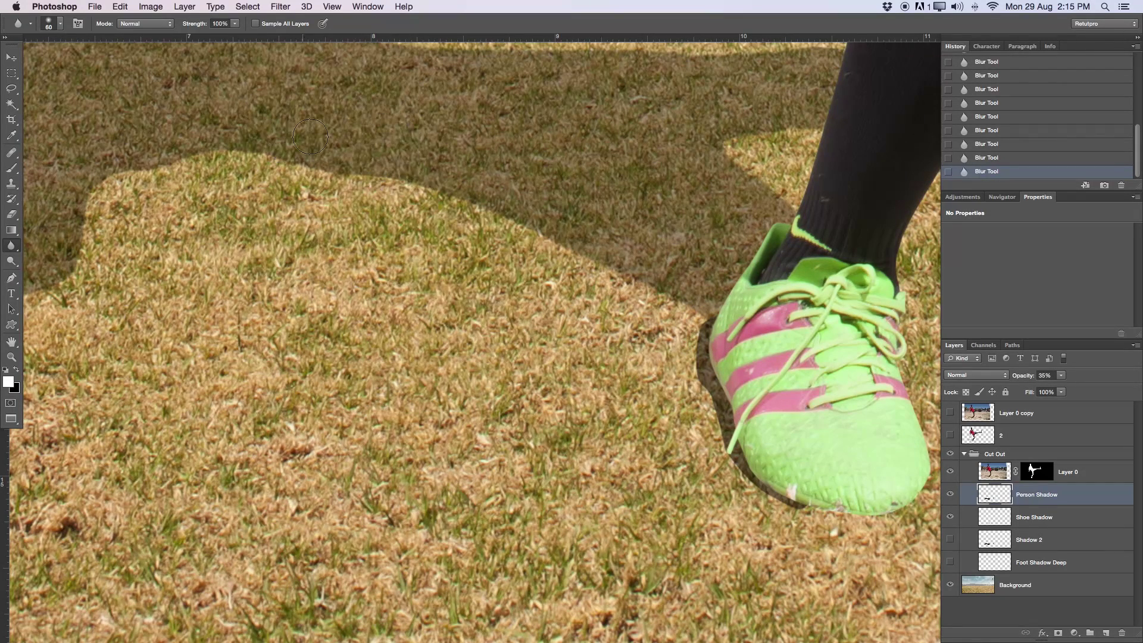
left_click_drag(177, 163, 137, 166)
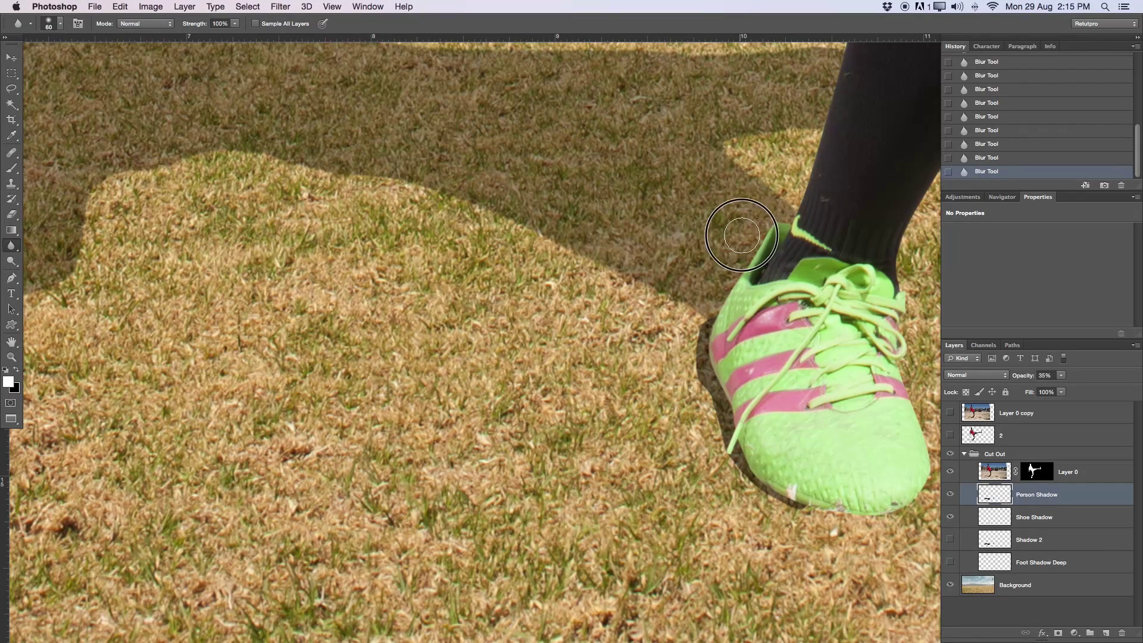
Select the Shoe Shadow layer and soften its outer edge with a 25 px Blur brush at 21% strength.
mouse_move(688, 223)
left_mouse_down()
mouse_move(669, 316)
mouse_move(564, 295)
left_mouse_up()
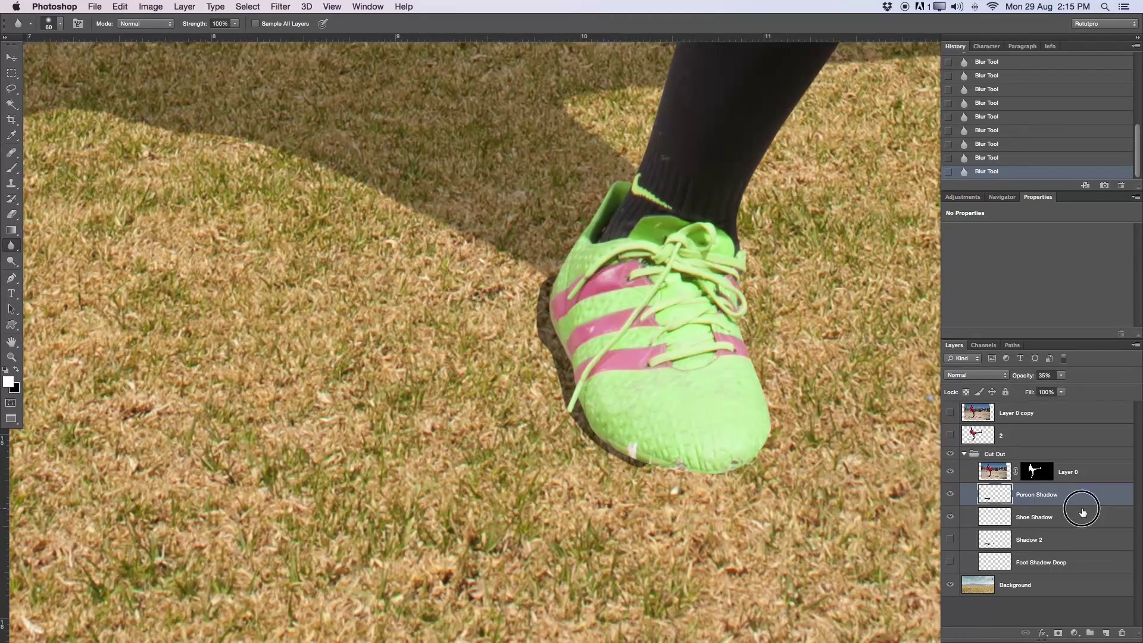
left_click(1082, 512)
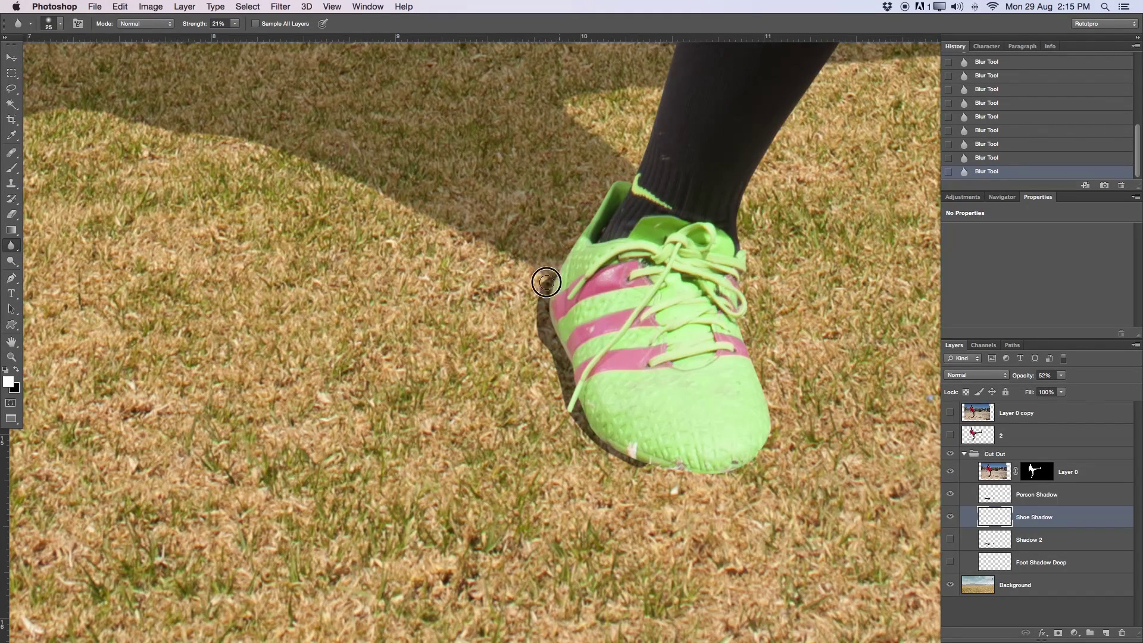
mouse_move(536, 345)
left_mouse_down()
mouse_move(556, 400)
mouse_move(602, 459)
mouse_move(637, 473)
mouse_move(566, 409)
mouse_move(523, 305)
mouse_move(531, 288)
mouse_move(528, 352)
mouse_move(551, 377)
mouse_move(570, 451)
mouse_move(638, 472)
mouse_move(556, 416)
mouse_move(539, 356)
mouse_move(543, 247)
mouse_move(528, 288)
mouse_move(566, 388)
mouse_move(593, 441)
mouse_move(649, 469)
left_mouse_up()
Nudge the Shoe Shadow closer to the shoe and adjust its corners with Free Transform, to about 99% width and 99.4% height.
key("v")
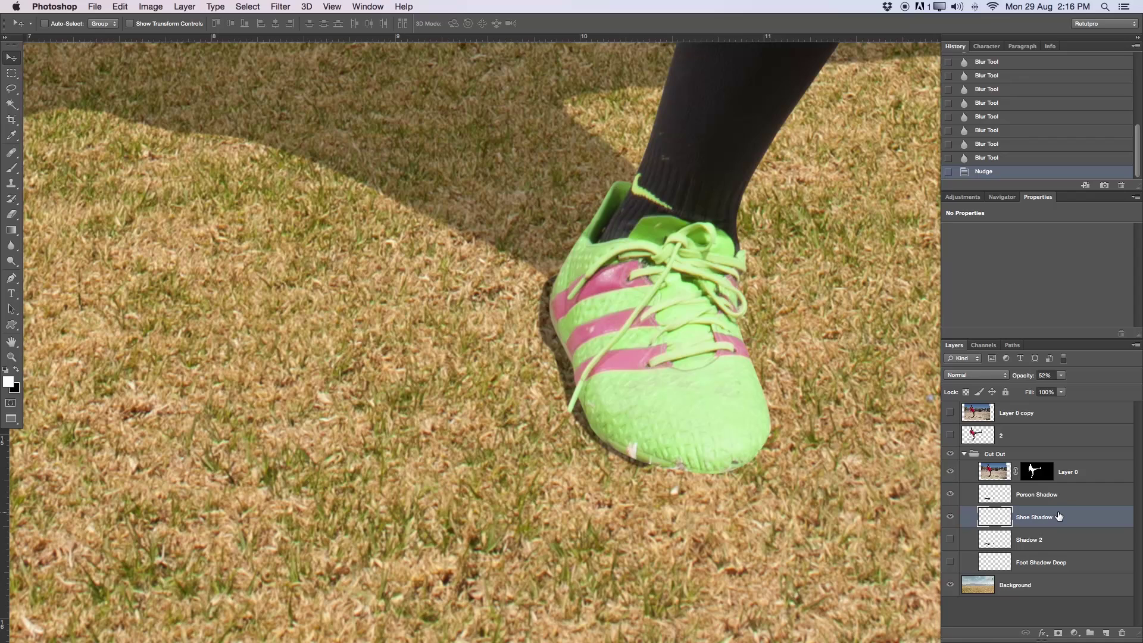
key("super+t")
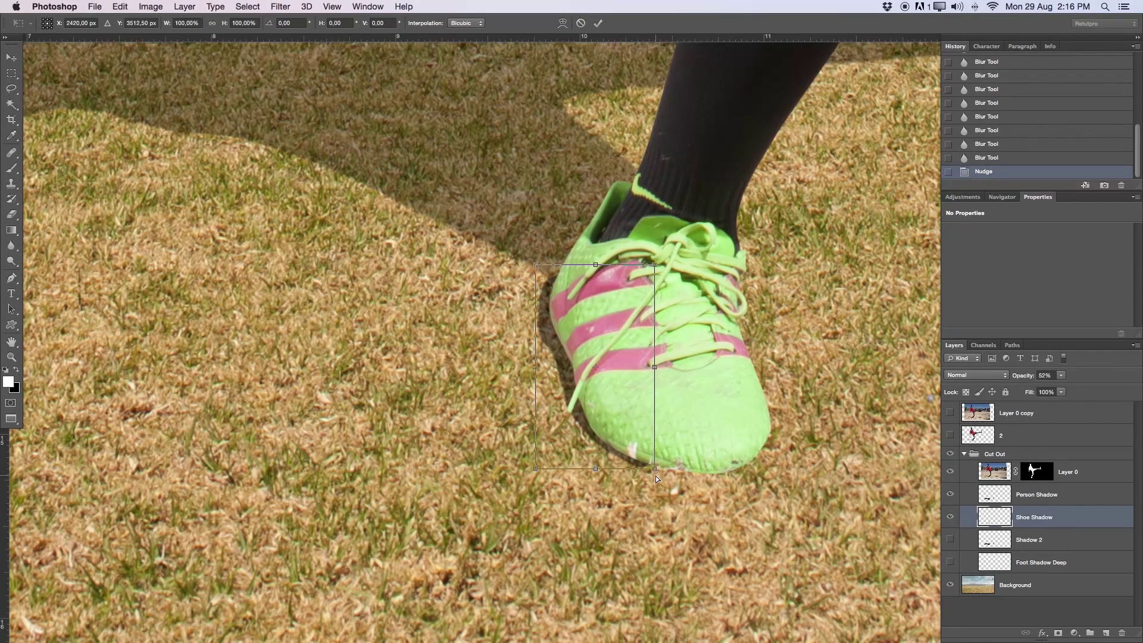
left_click_drag(655, 468, 652, 462)
left_click_drag(539, 268, 537, 266)
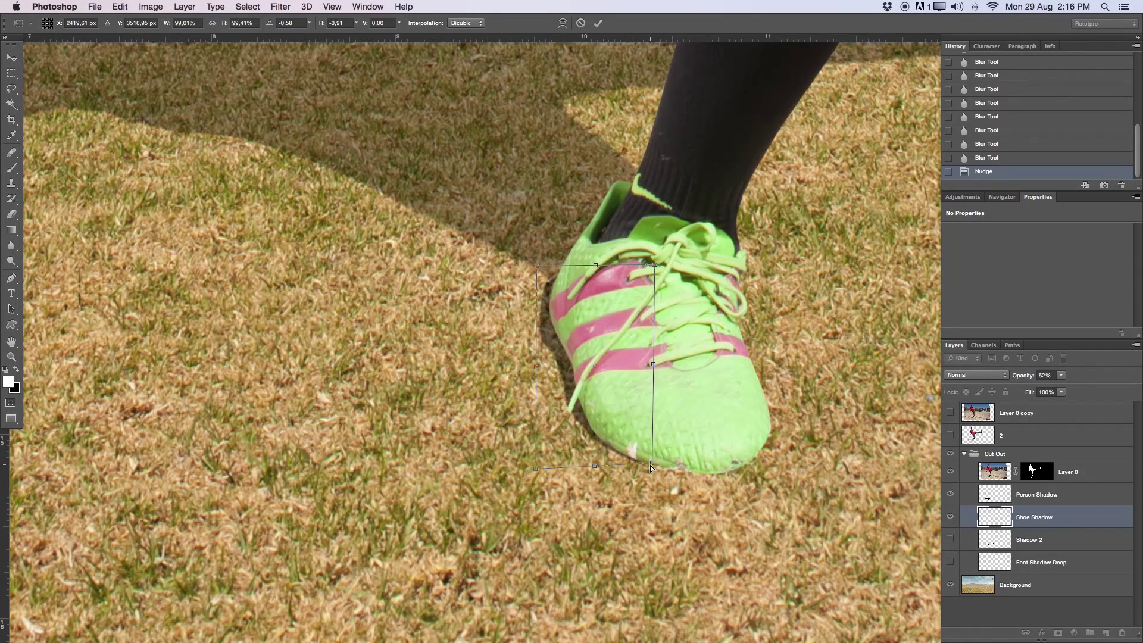
key("Return")
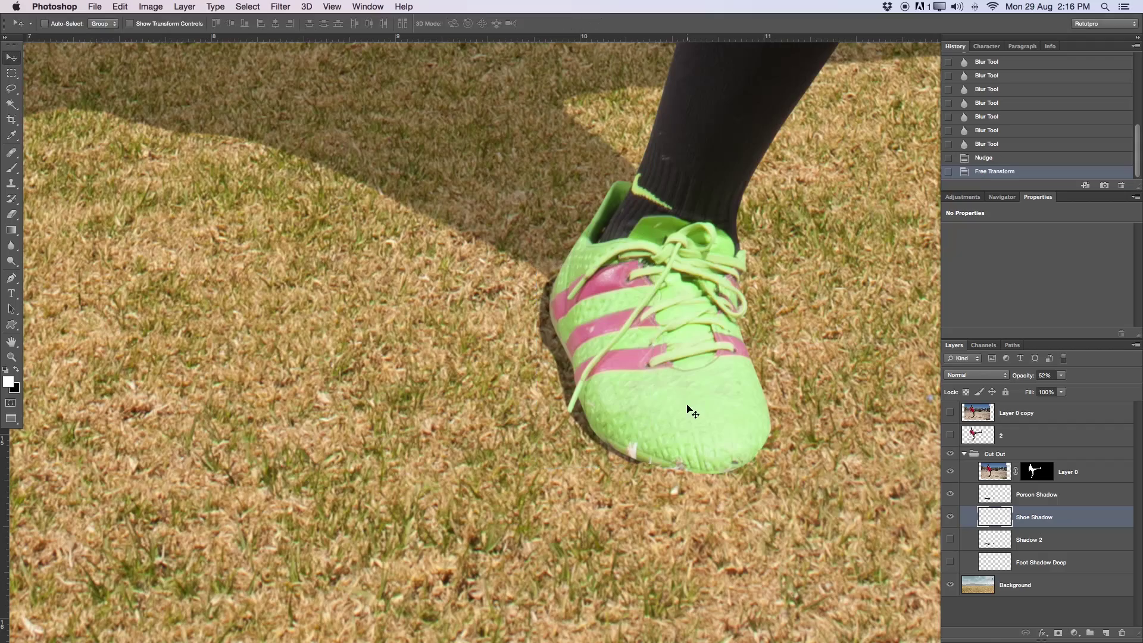
Toggle the visibility of the Person Shadow and Shoe Shadow layers to compare the full composite with and without shadows.
key("z")
left_click_drag(663, 429, 528, 424)
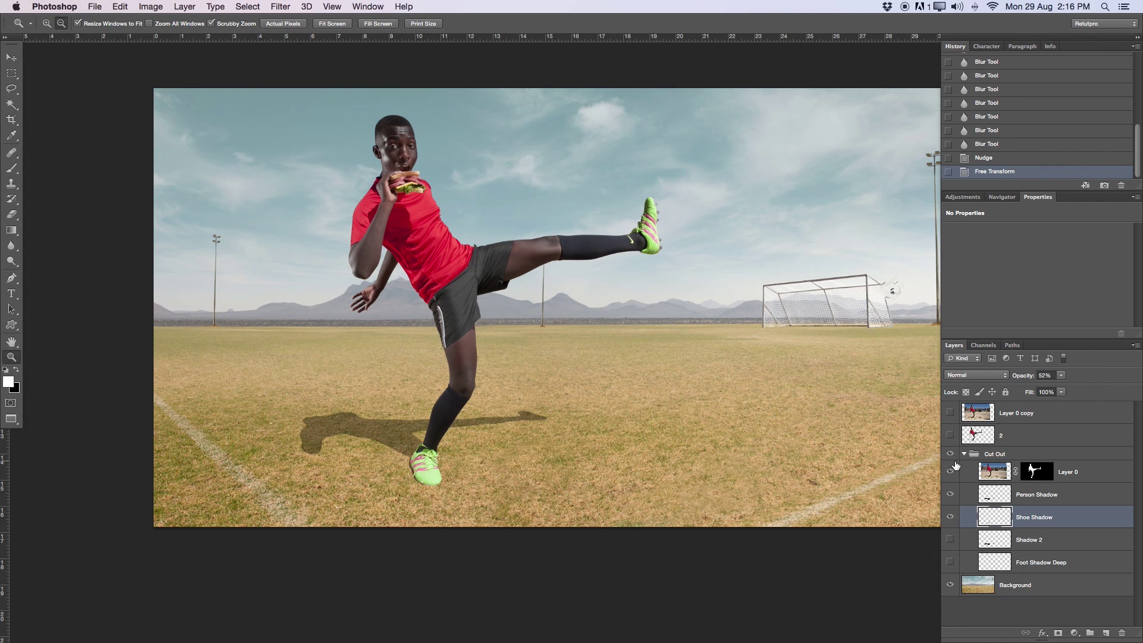
left_click(950, 493)
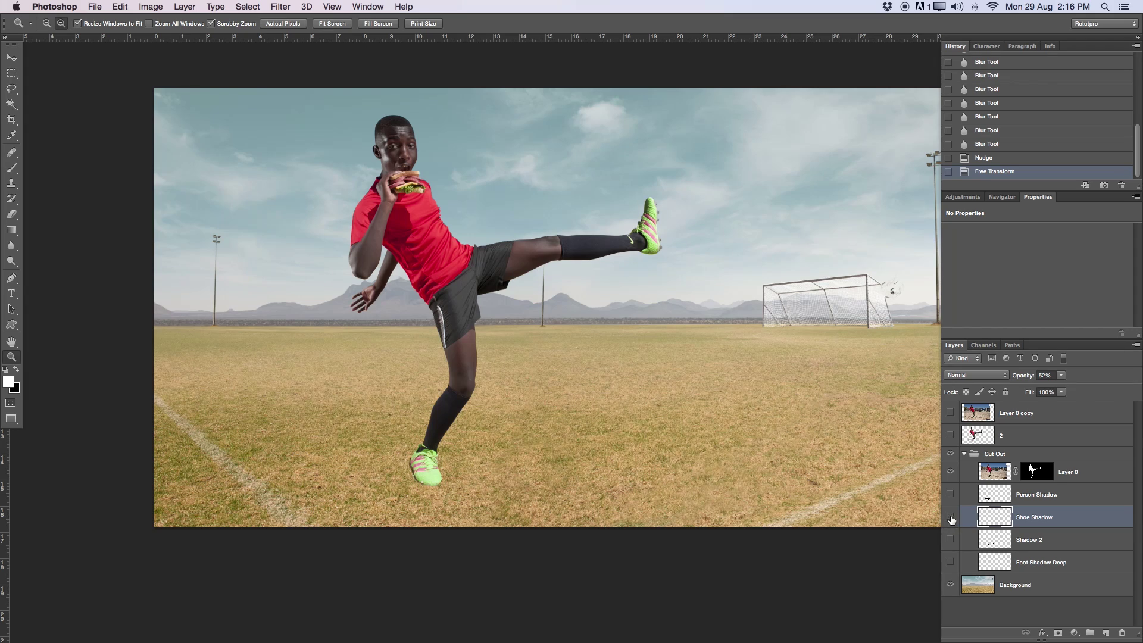
left_click(951, 495)
left_click(951, 495)
left_click(950, 495)
Inspect the finished shadow around the standing leg and compare it with the original photo by briefly showing Layer 0 copy.
left_click_drag(436, 429, 678, 290)
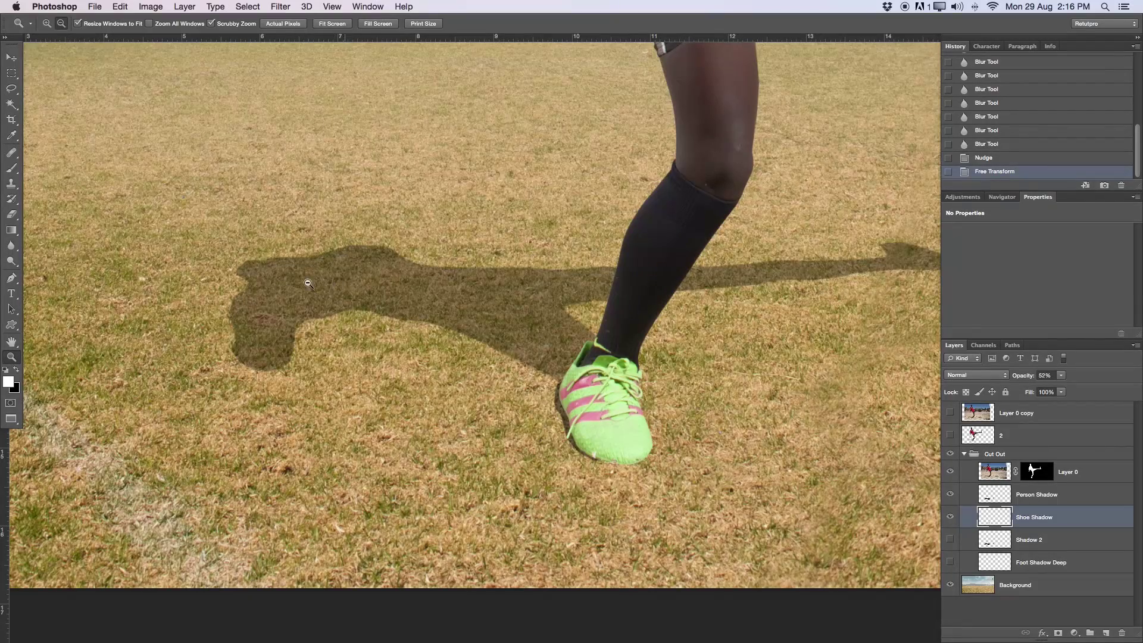
left_click(430, 297, "alt")
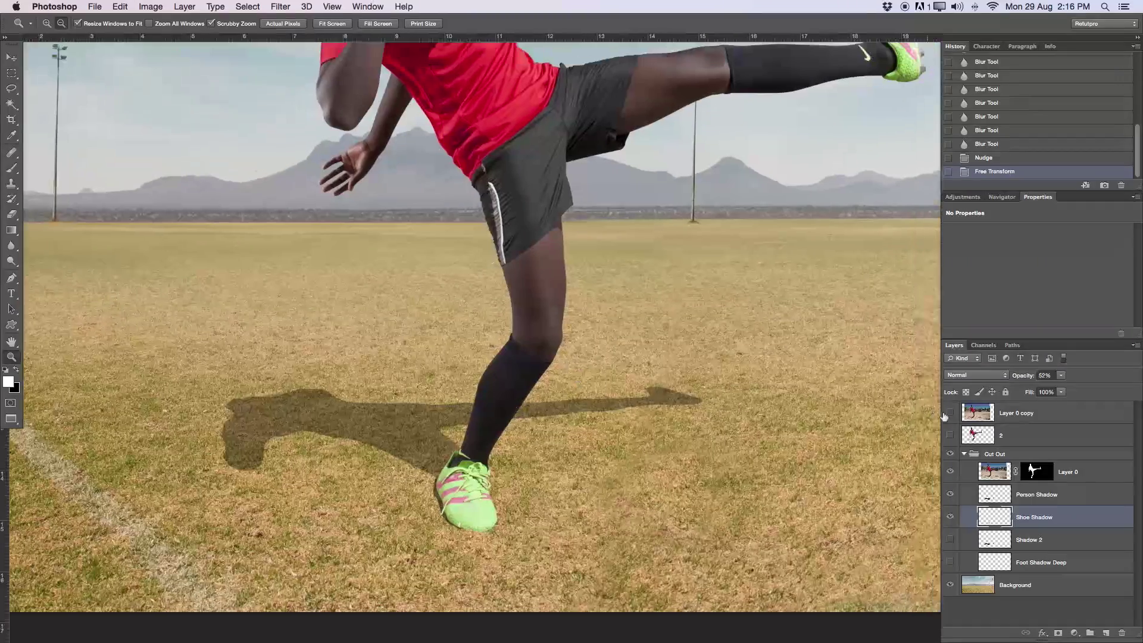
left_click(951, 417)
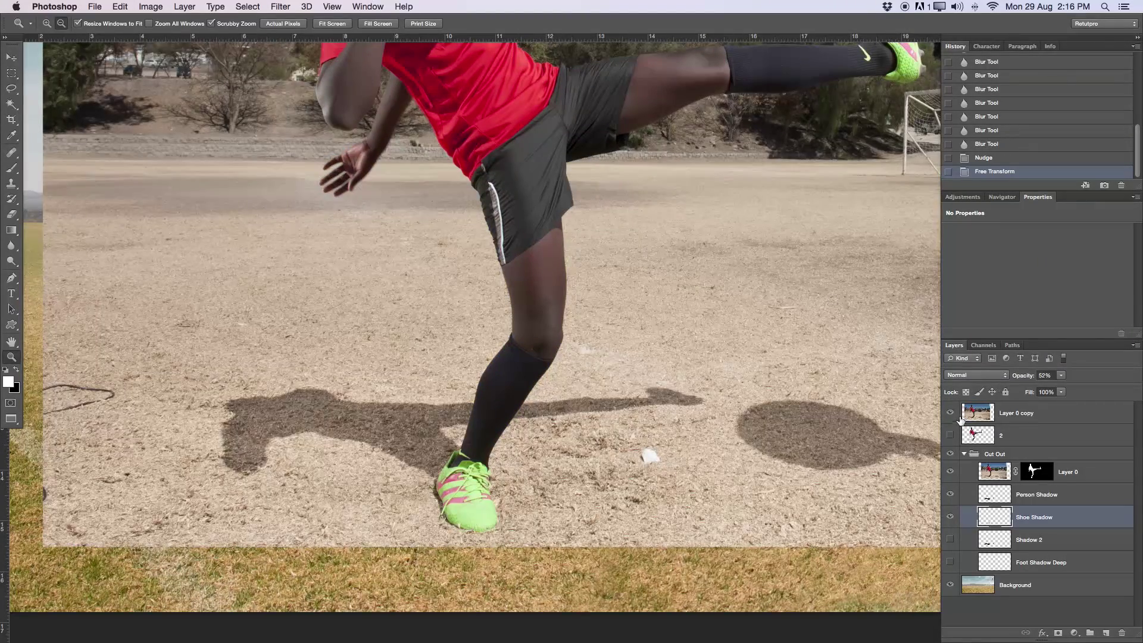
left_click(951, 413)
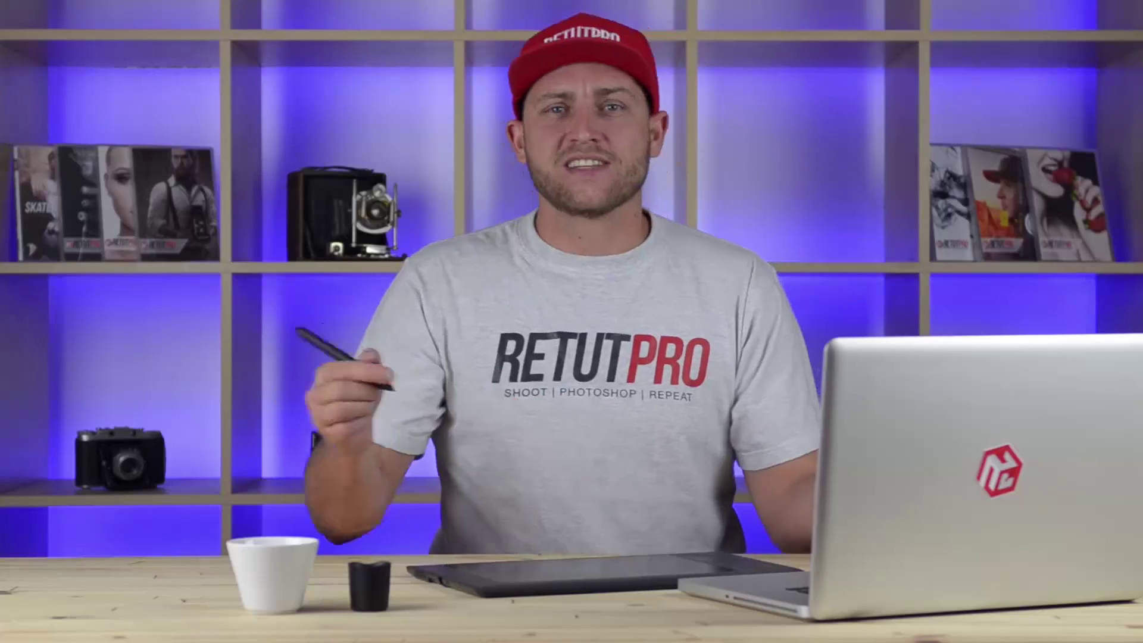